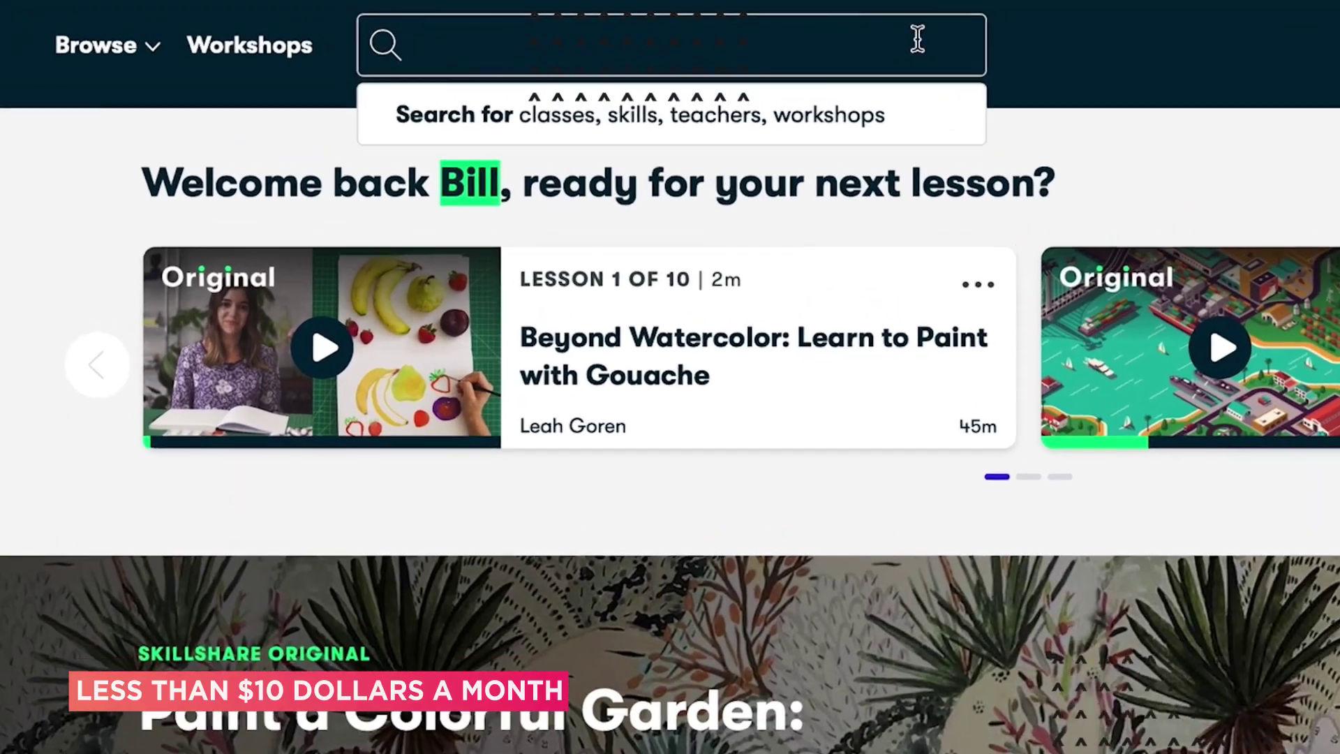
# Search Skillshare classes for 'Logo Design'.
pyautogui.write('Logo De')
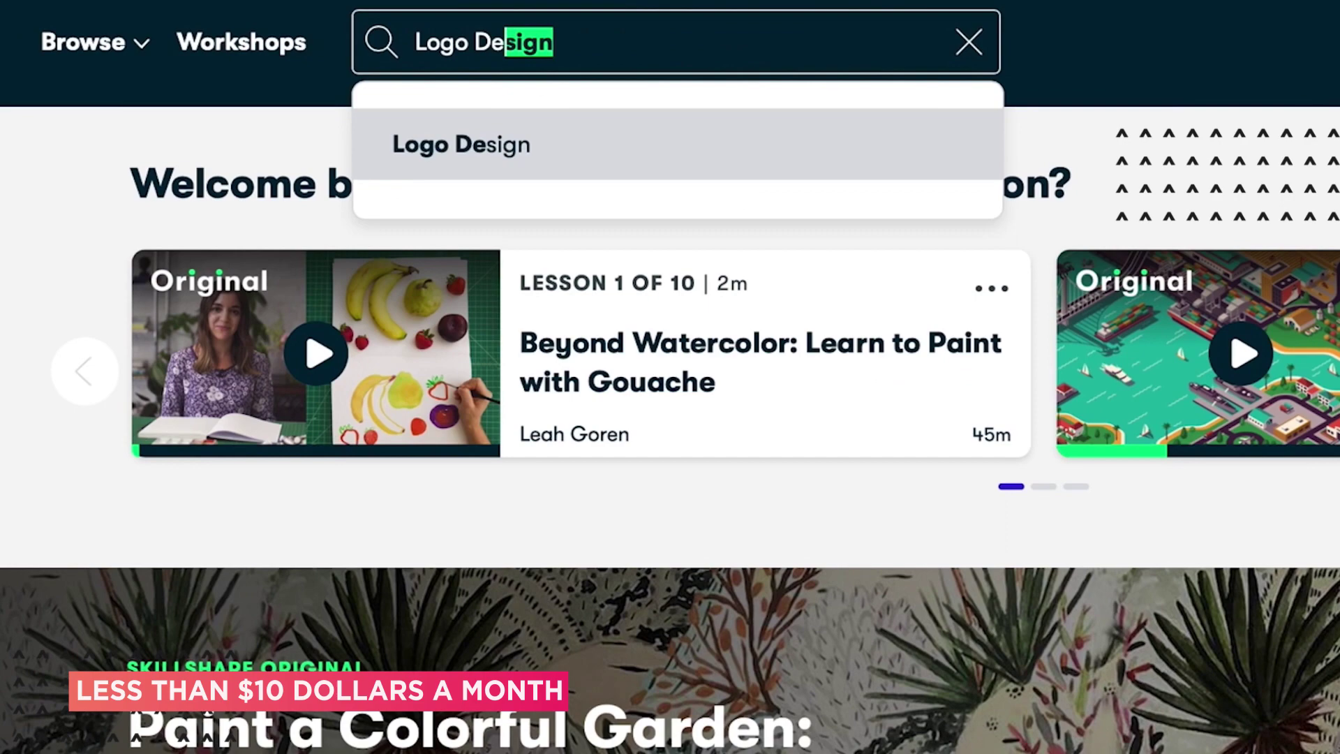
pyautogui.write('sign')
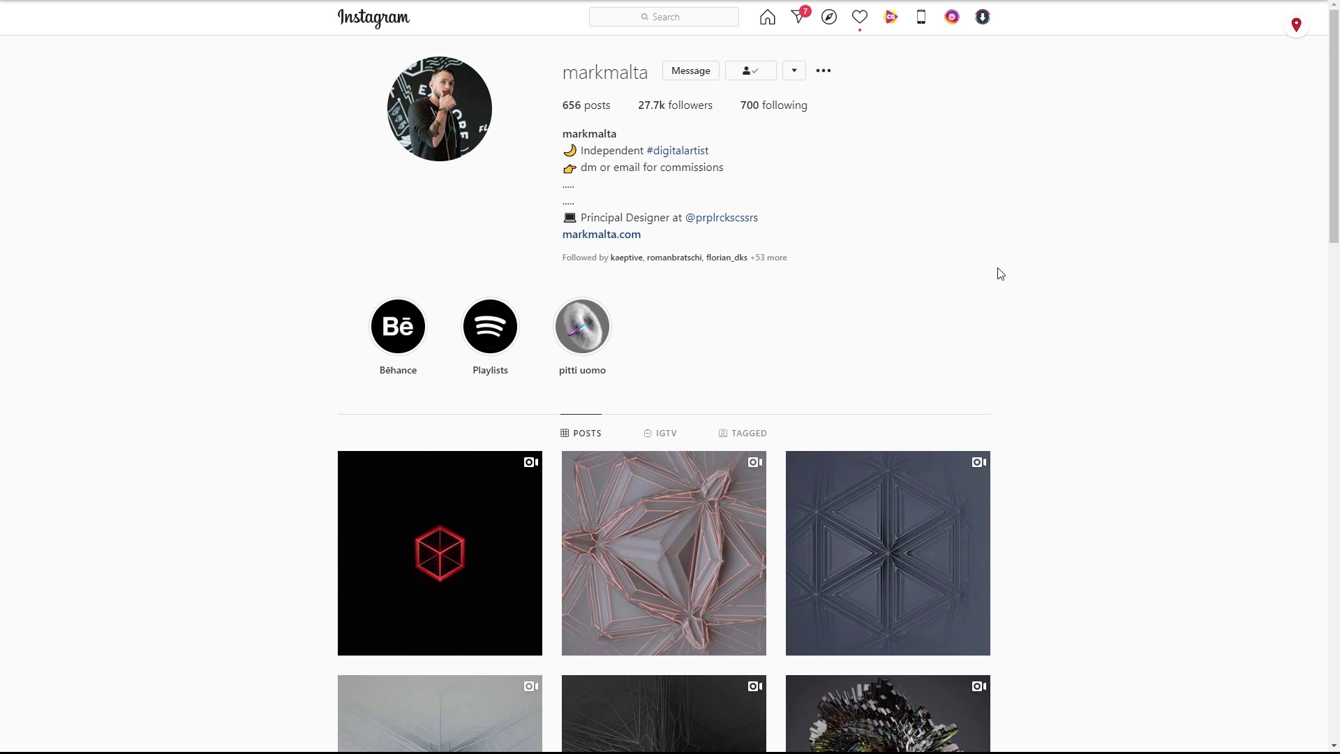
# Scroll down through the artist's Instagram grid of abstract 3D render posts.
pyautogui.scroll(-5, 1135, 284)
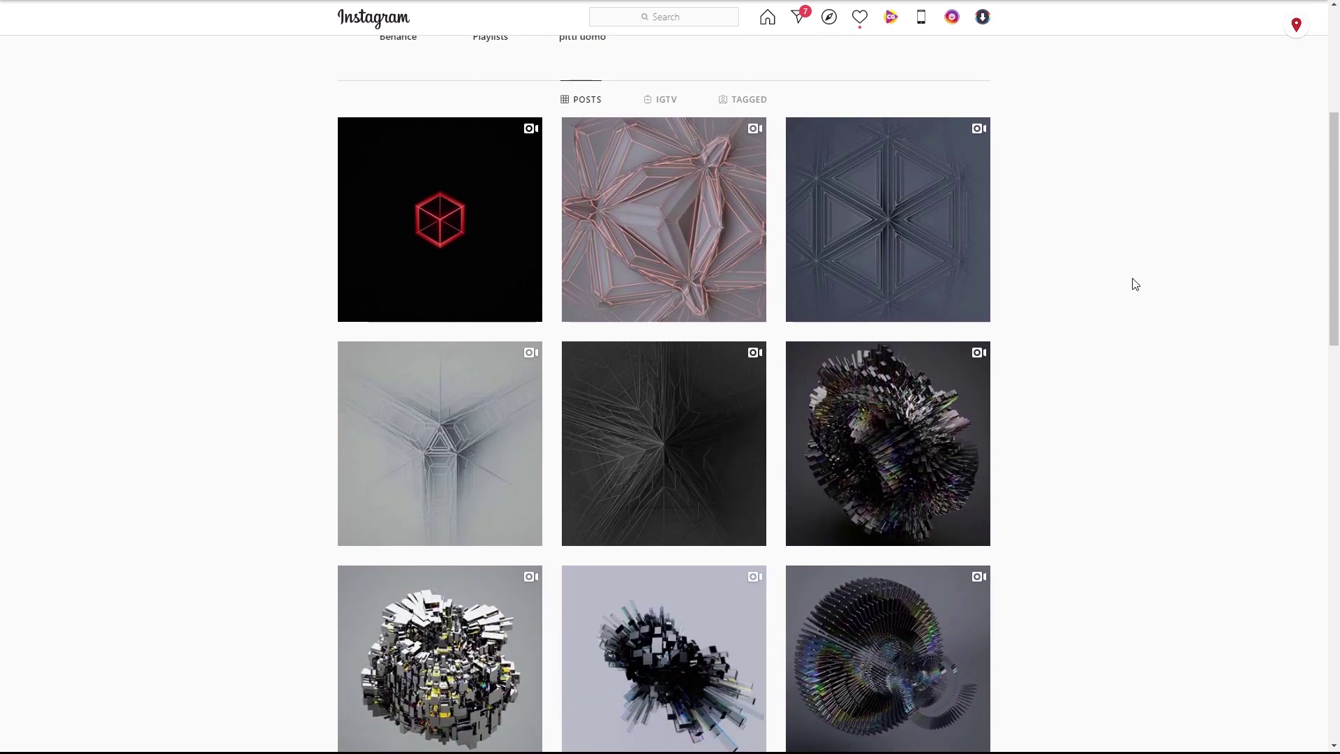
pyautogui.scroll(-6, 1135, 283)
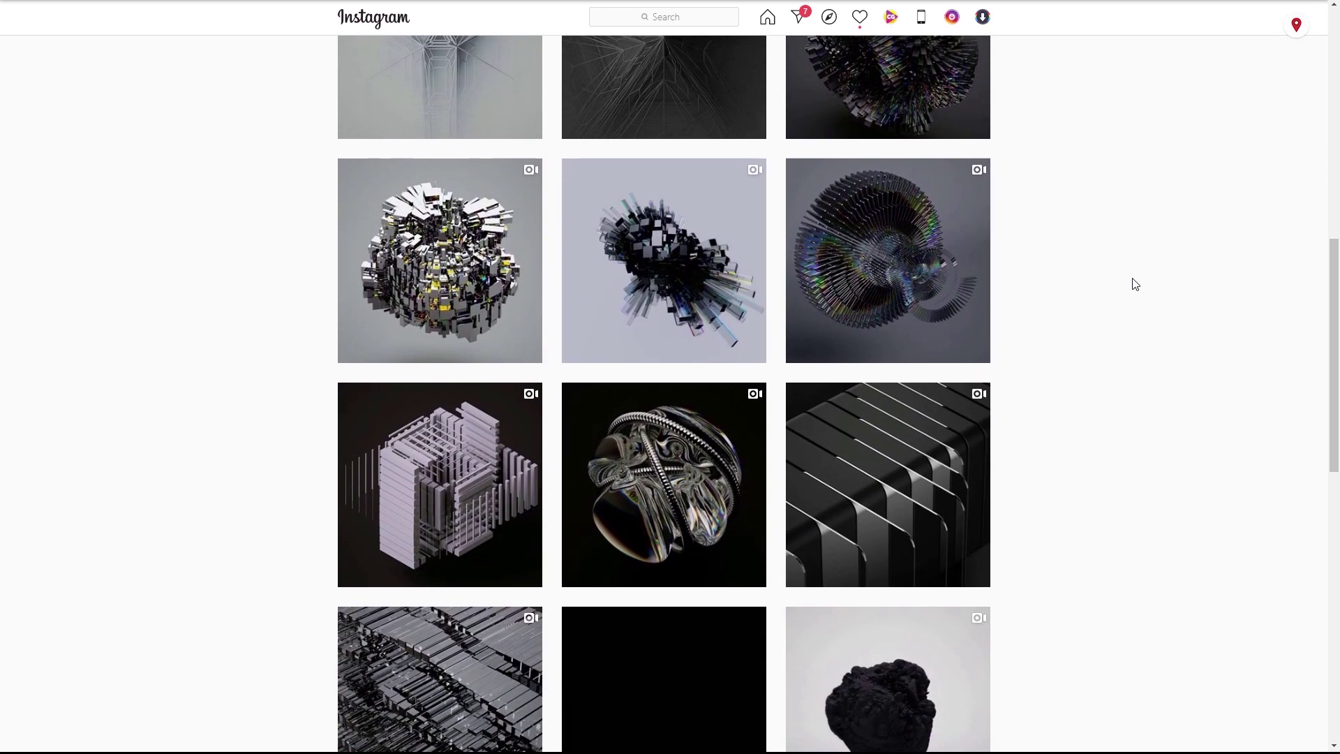
pyautogui.scroll(-6, 1135, 284)
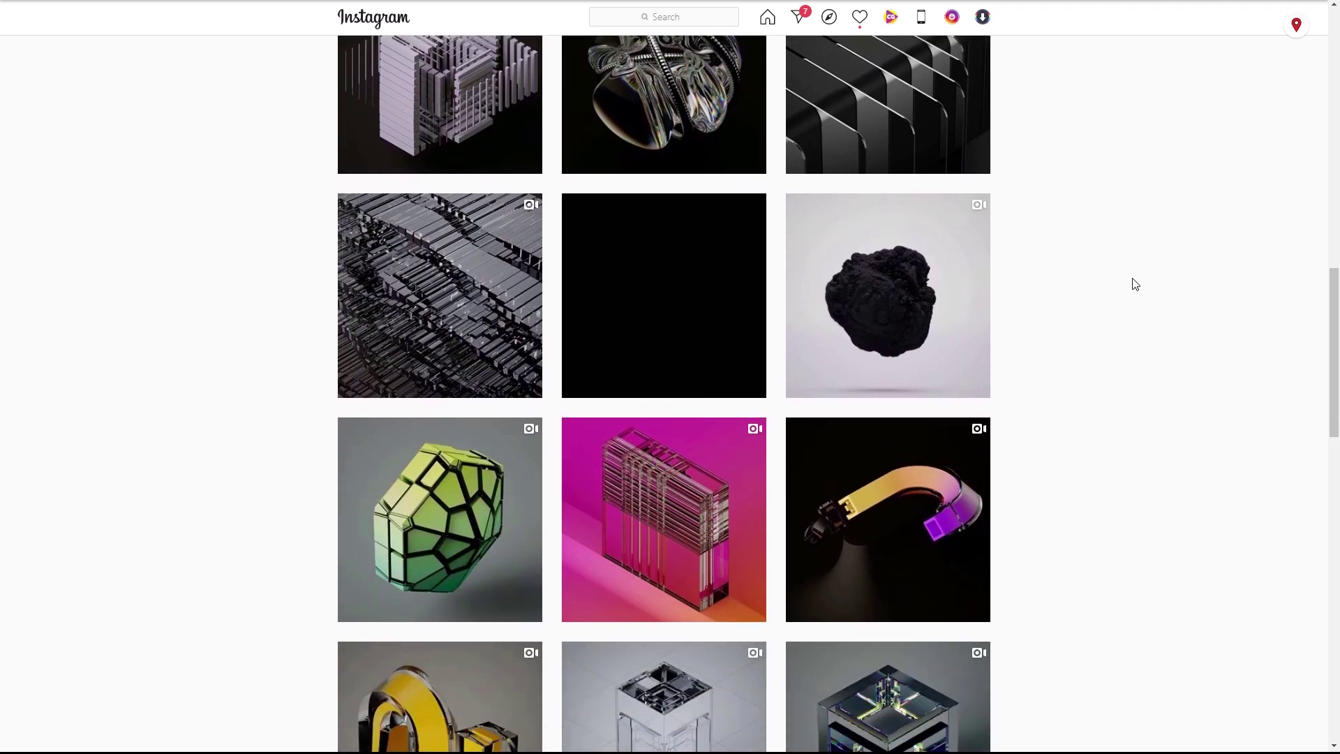
pyautogui.scroll(-6, 1135, 284)
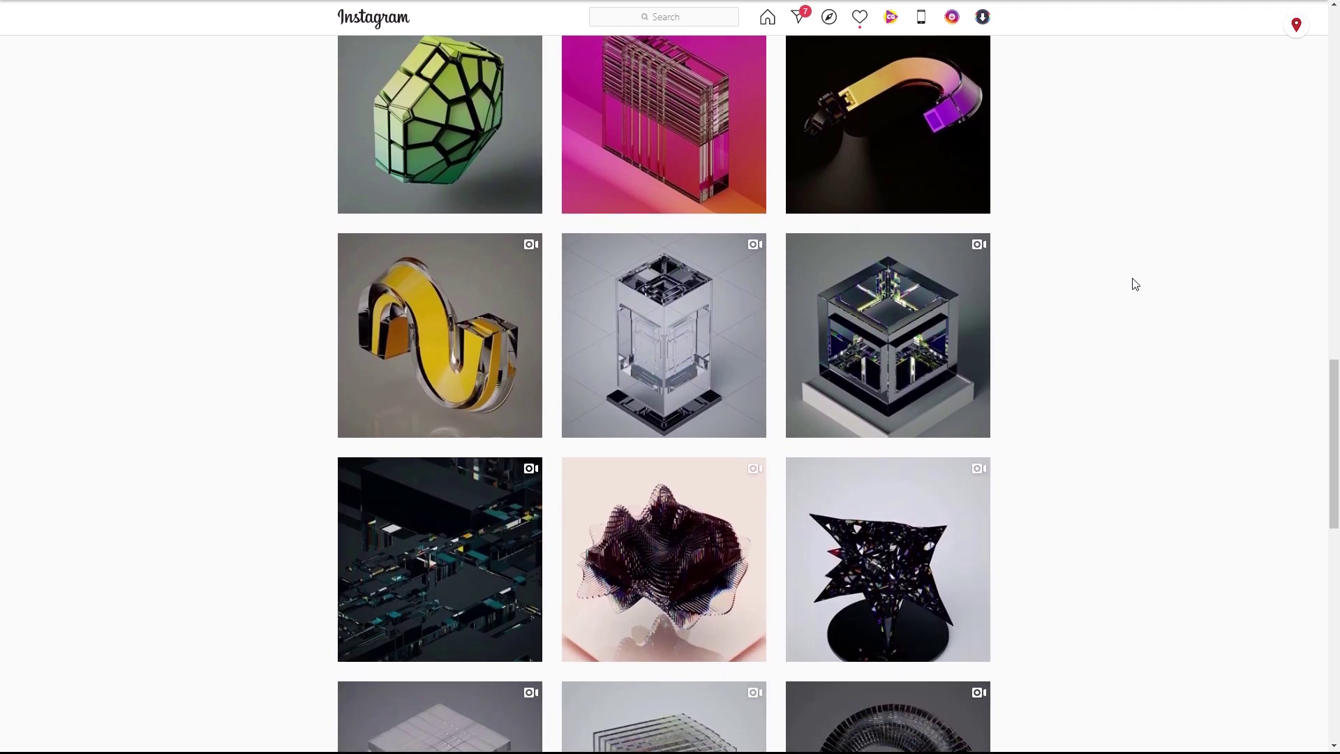
pyautogui.scroll(-4, 1135, 283)
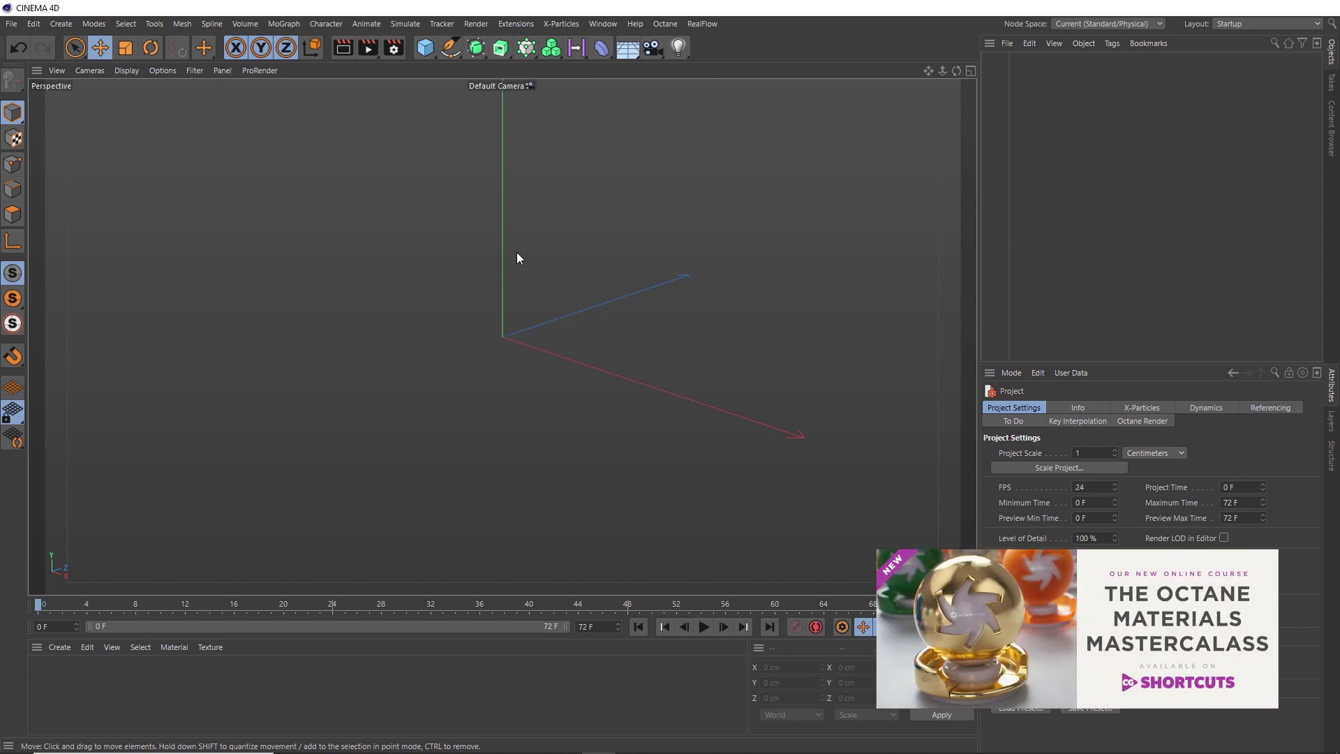
# Add a MoText object and change its text to 'X'.
pyautogui.click(526, 49)
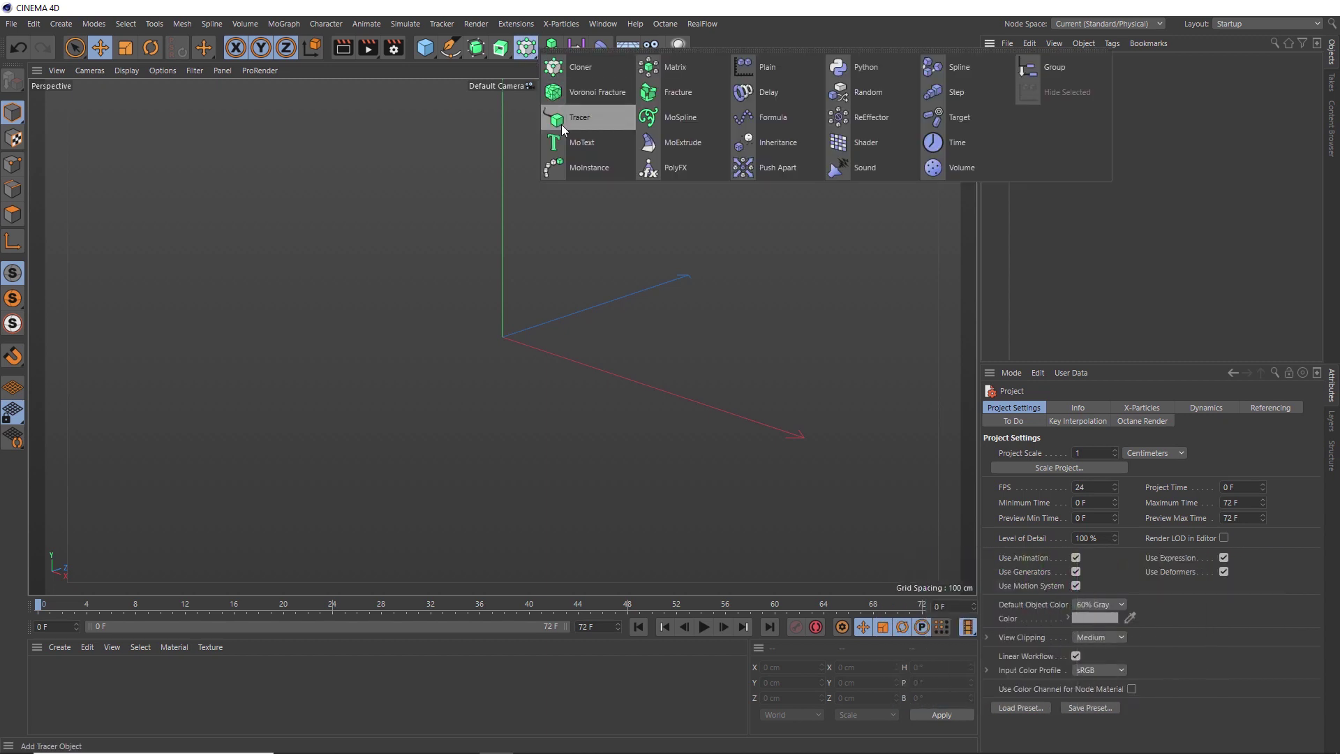
pyautogui.click(577, 142)
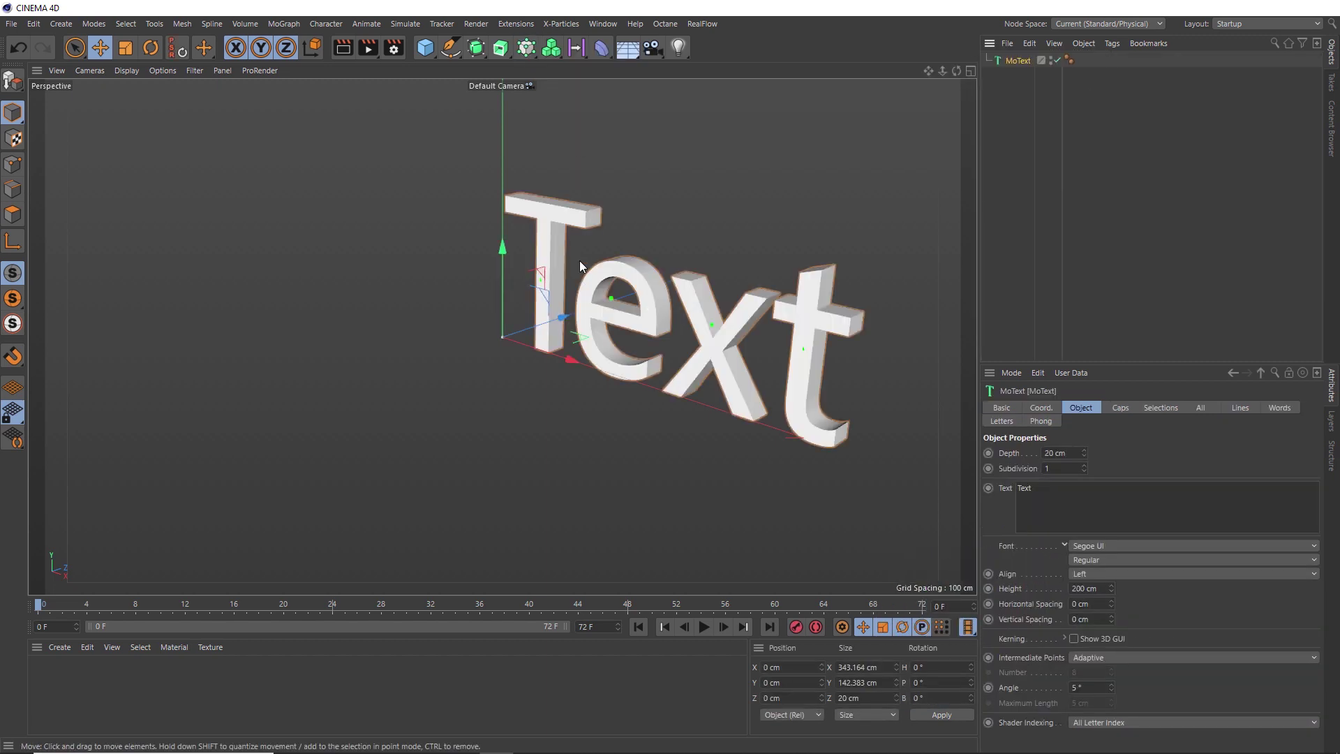
pyautogui.click(1063, 489)
pyautogui.press('BackSpace')
pyautogui.press('BackSpace')
pyautogui.press('BackSpace')
pyautogui.press('BackSpace')
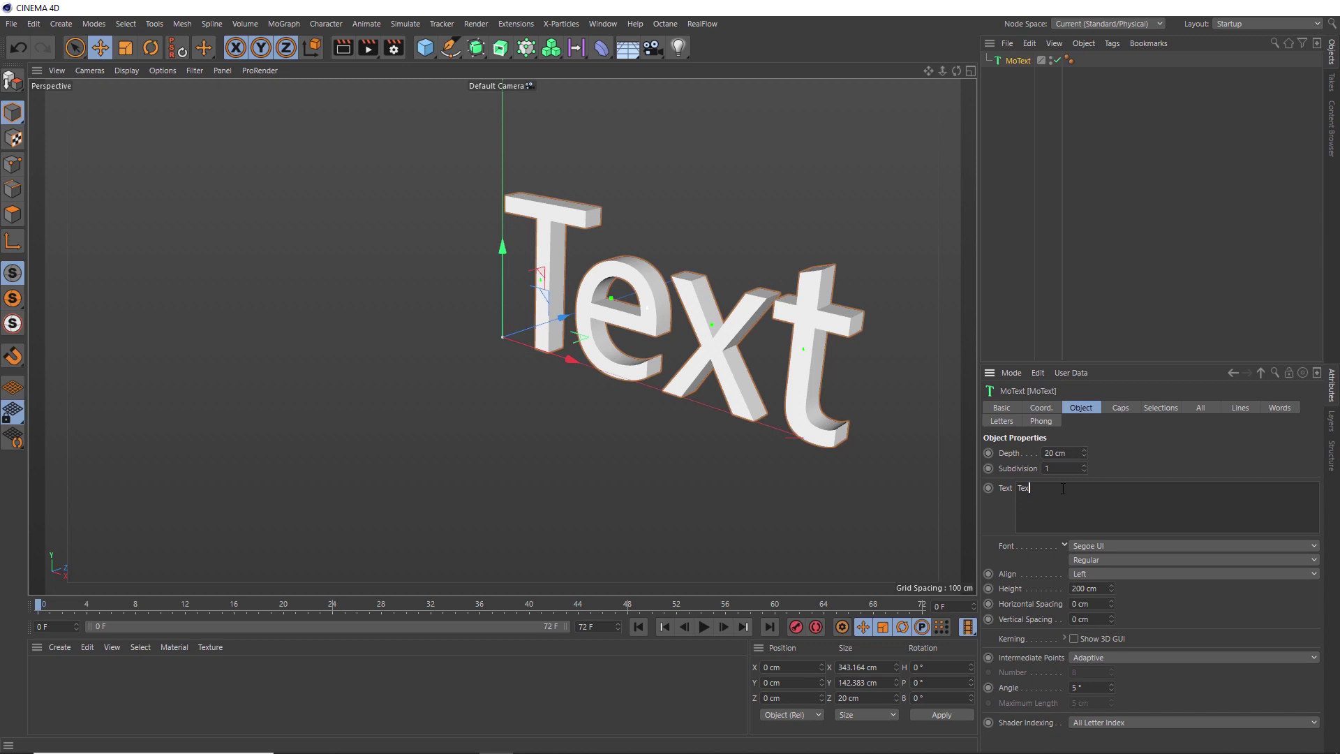
pyautogui.write('X')
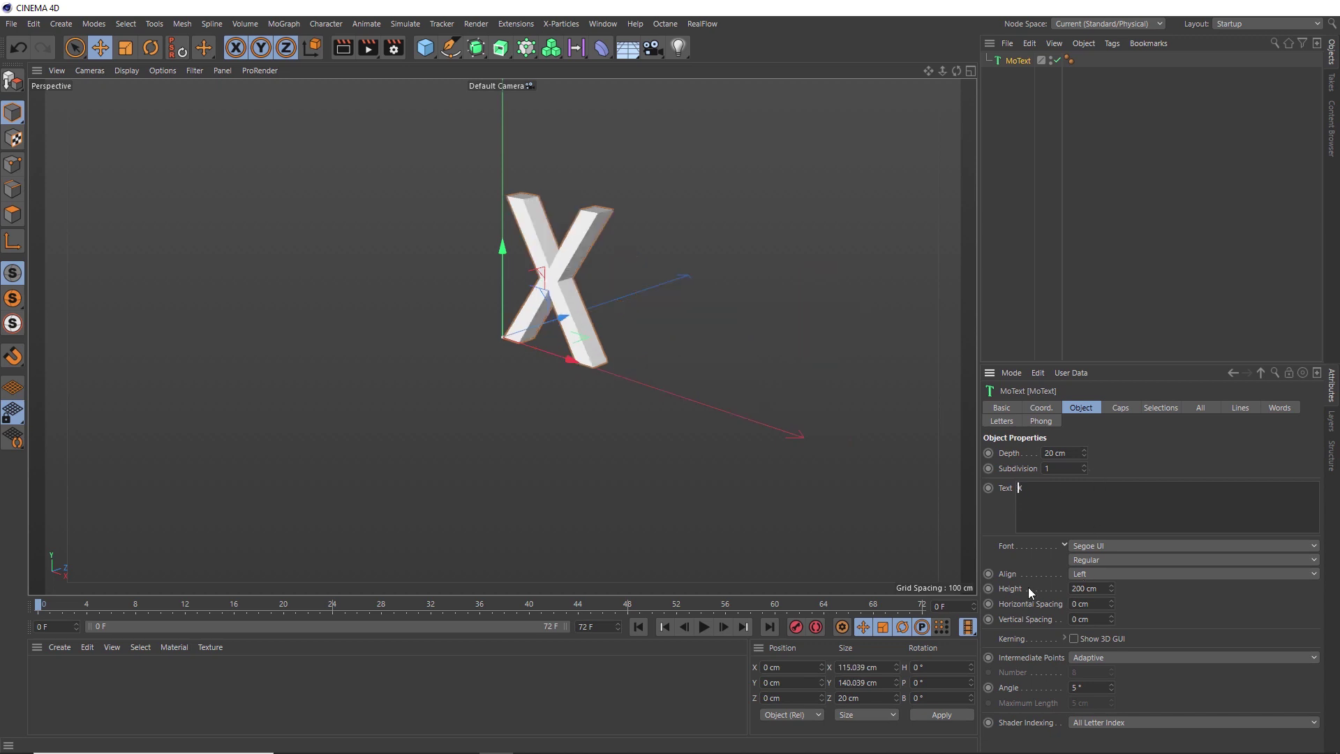
# Align the X to Middle and set its font style to Bold, facing it squarely.
pyautogui.click(1085, 572)
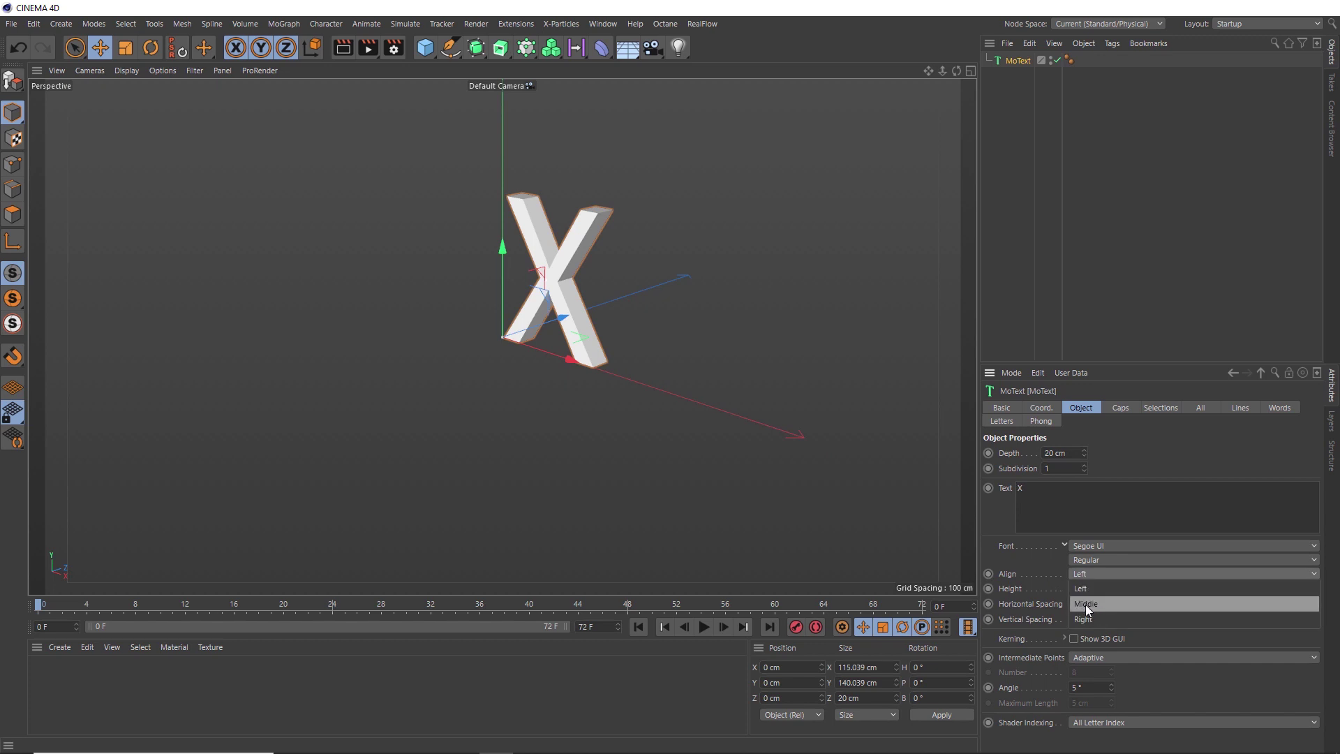
pyautogui.click(1086, 605)
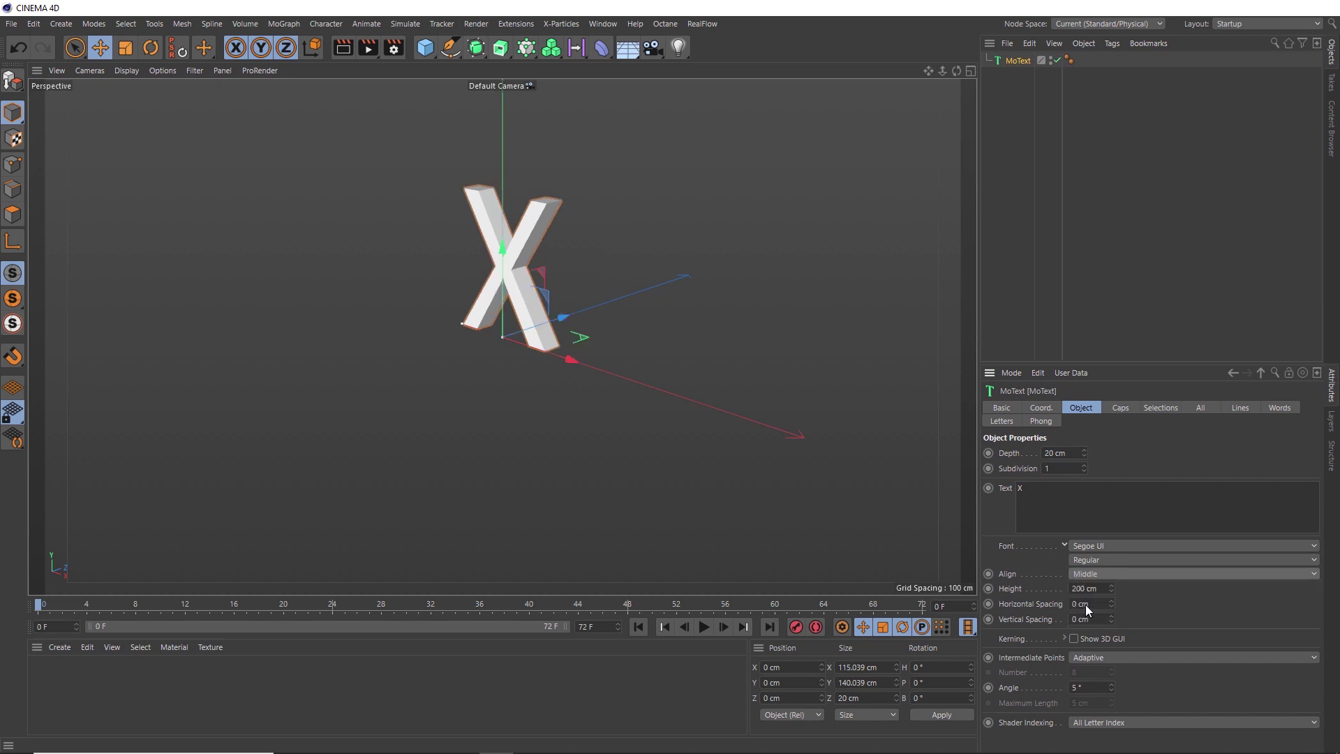
pyautogui.click(1093, 560)
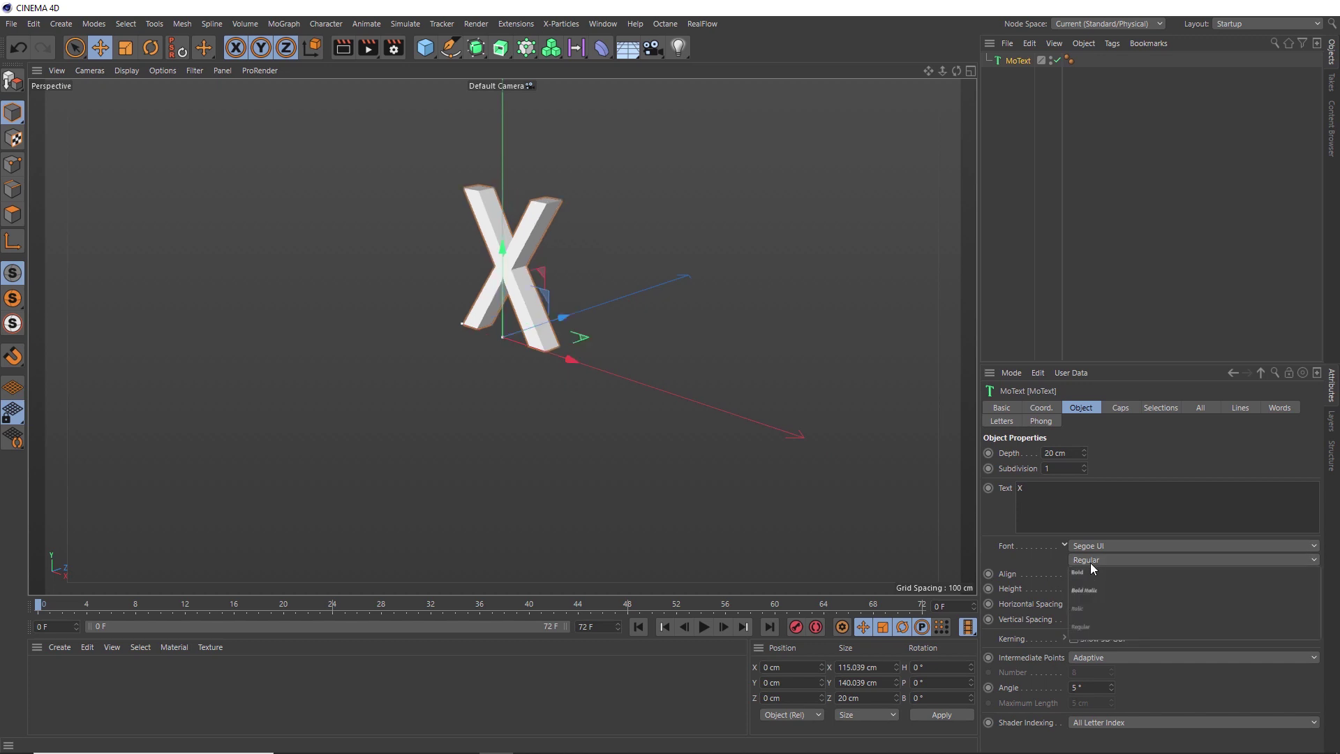
pyautogui.click(1091, 575)
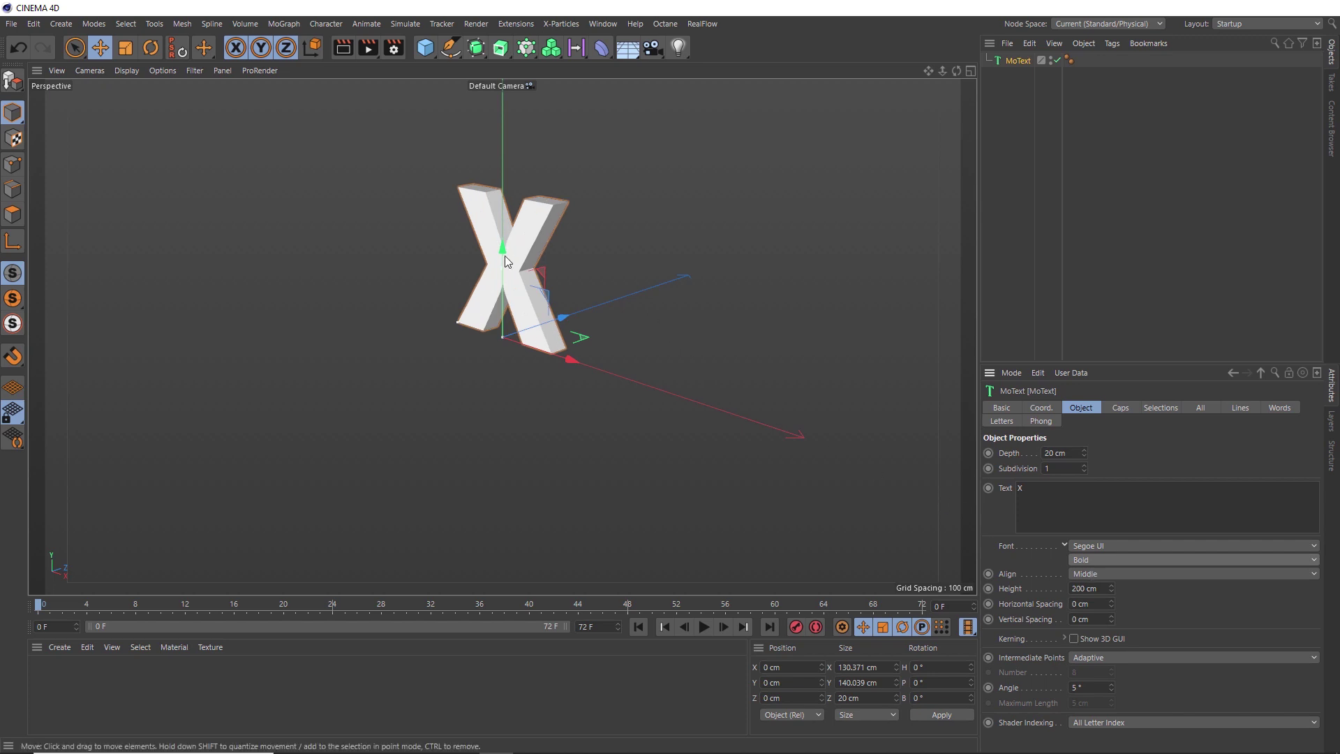
pyautogui.scroll(5, 503, 293)
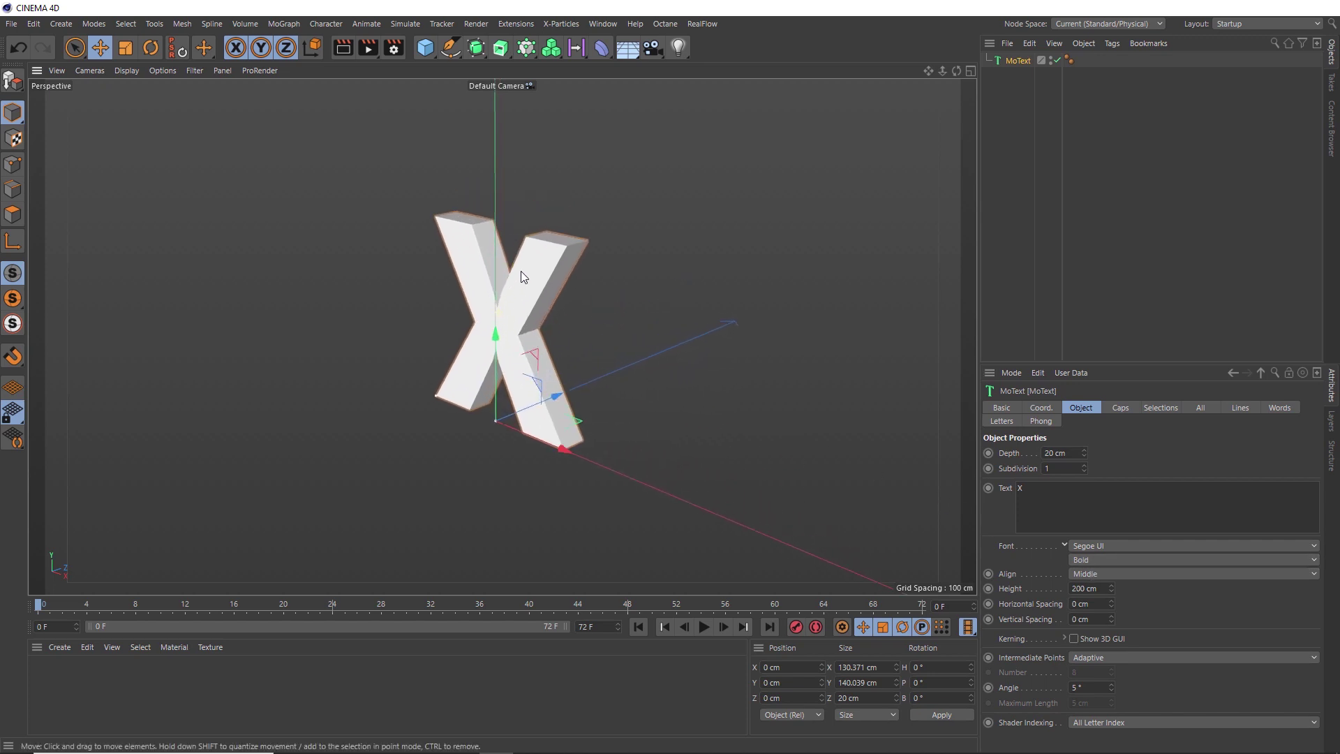
pyautogui.keyDown('alt'); pyautogui.moveTo(521, 271); pyautogui.dragTo(733, 376); pyautogui.keyUp('alt')
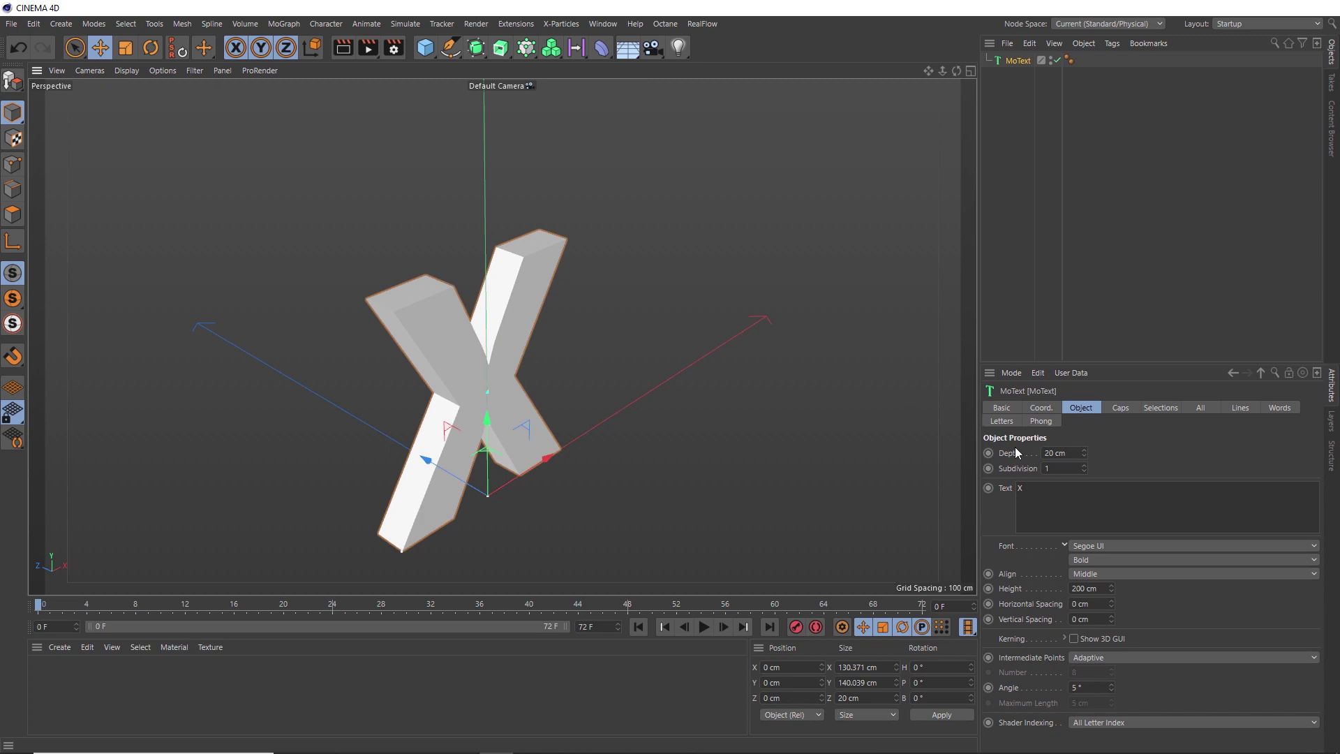
# Set the MoText depth to 40 cm and bake it with Current State to Object.
pyautogui.doubleClick(1049, 453)
pyautogui.press('Return')
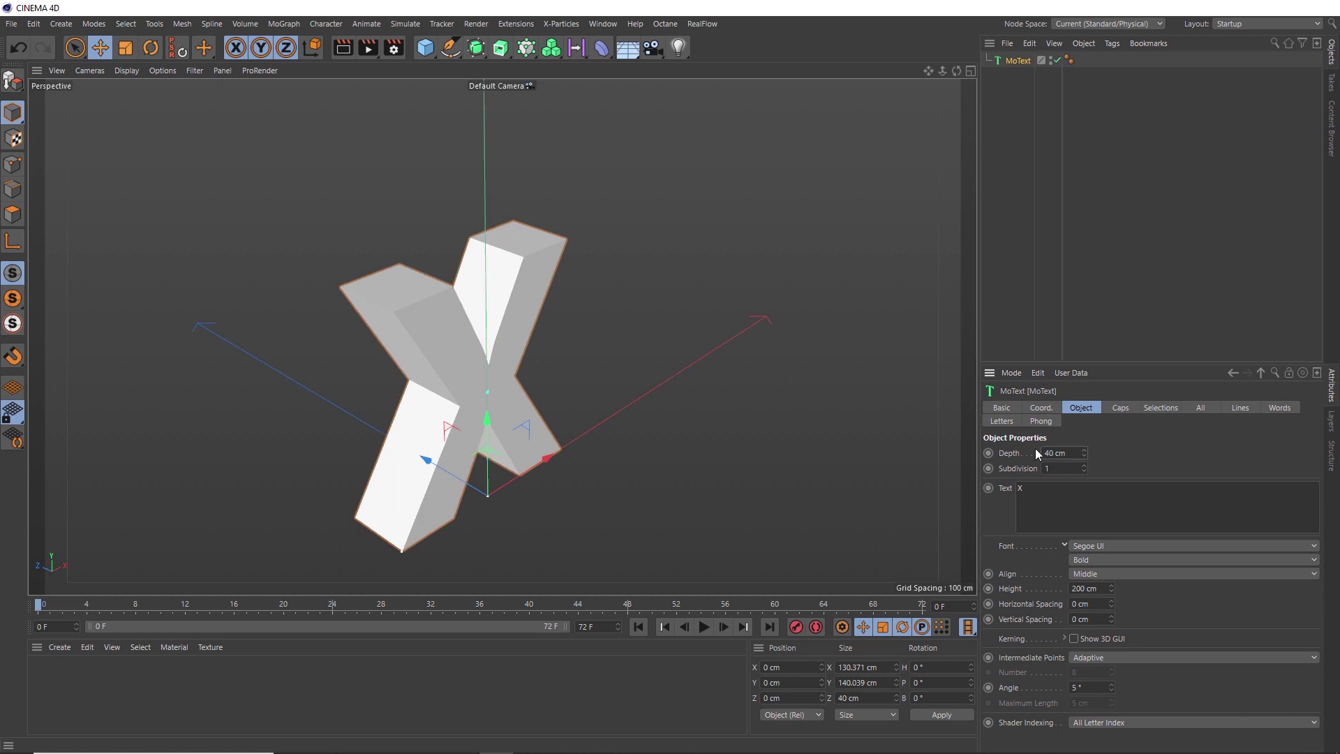
pyautogui.rightClick(1020, 64)
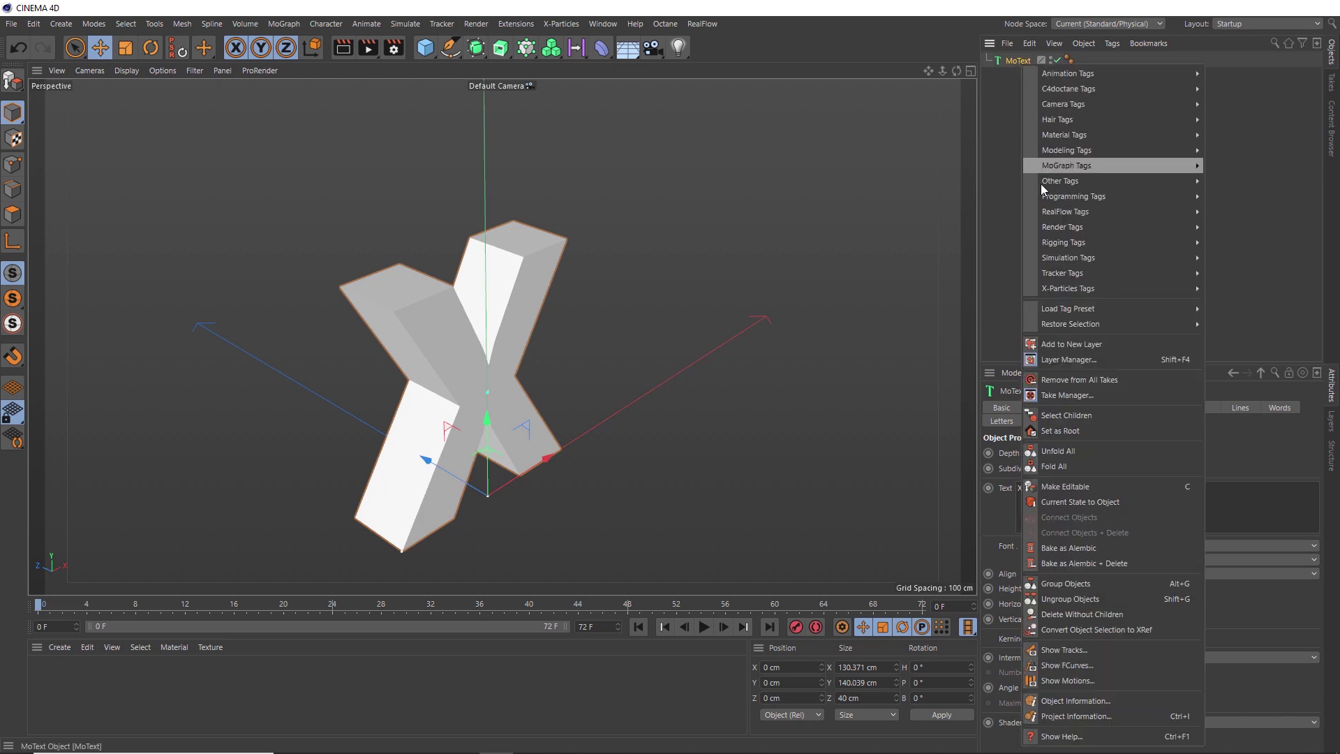
pyautogui.click(1078, 505)
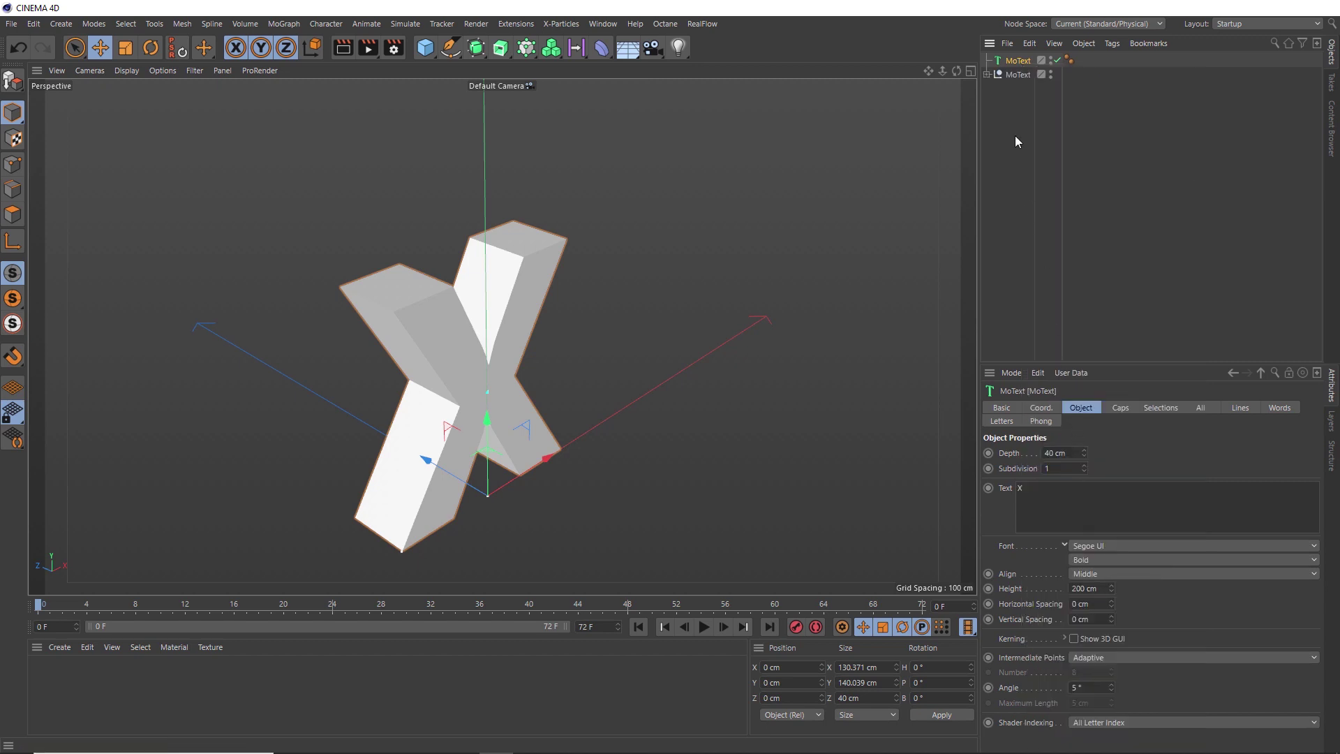
# Move the polygon X to the top level and delete the leftover MoText objects.
pyautogui.click(987, 74)
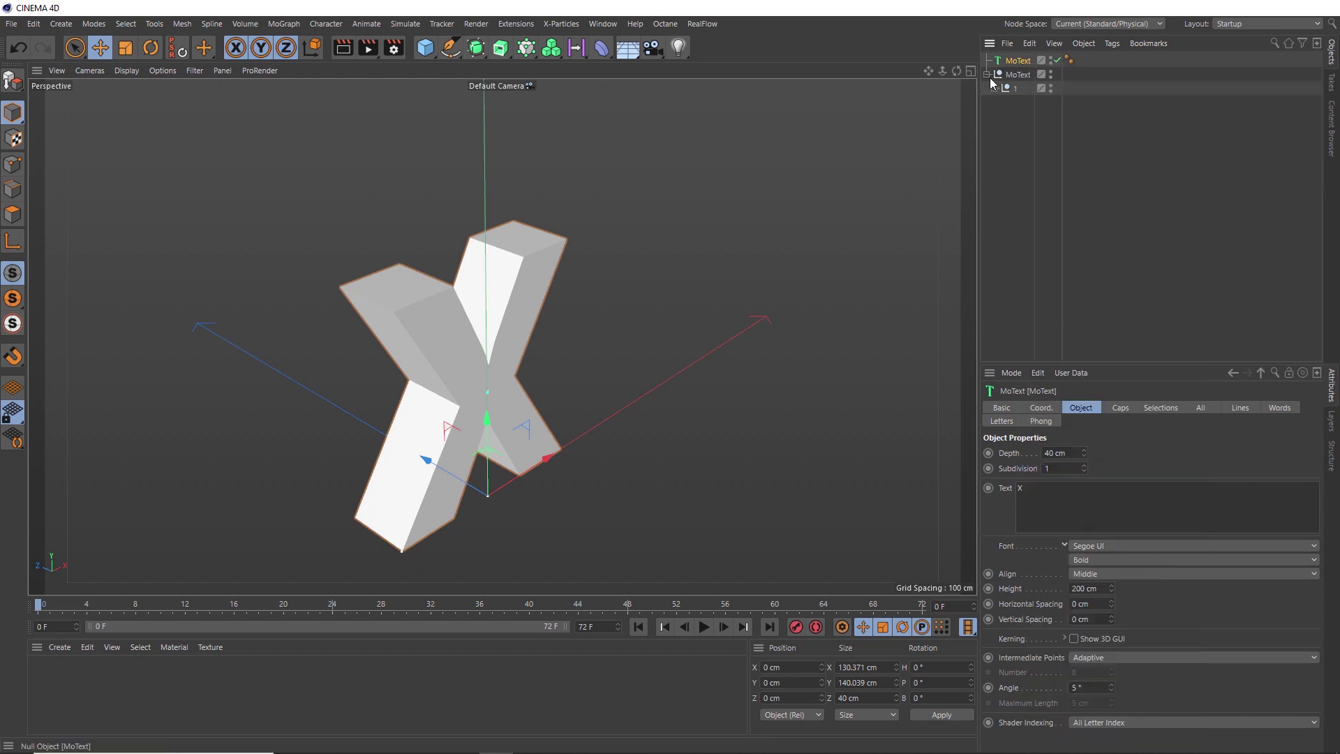
pyautogui.click(993, 89)
pyautogui.click(1001, 102)
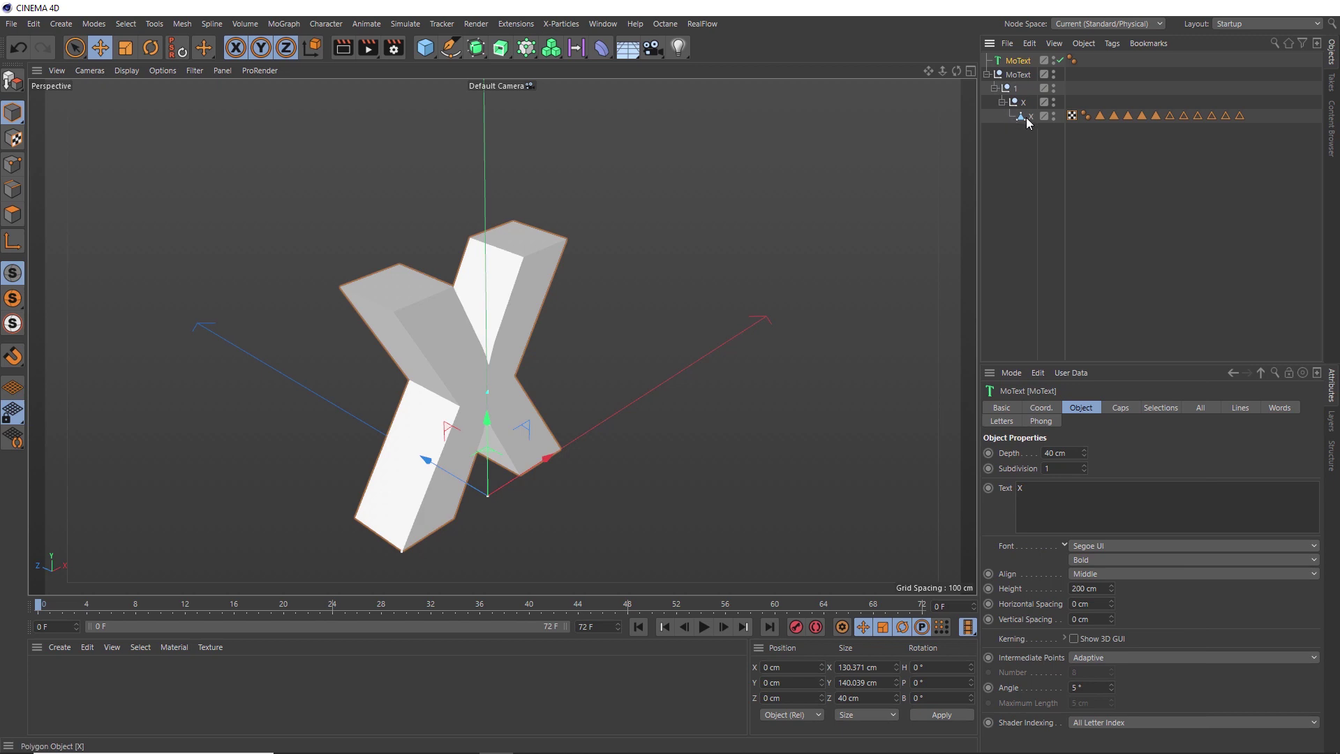
pyautogui.moveTo(1027, 123); pyautogui.dragTo(1017, 164)
pyautogui.click(1016, 75)
pyautogui.press('Delete')
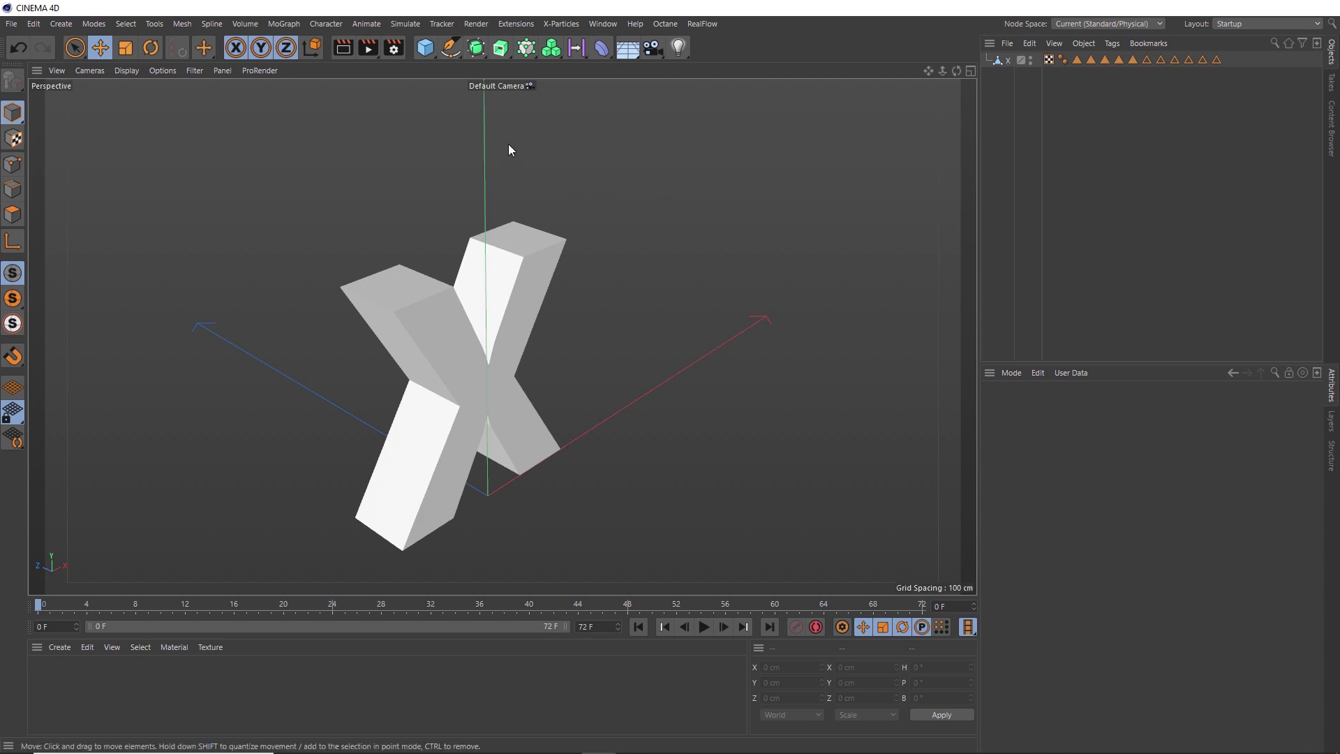
# Add a Cube object and set its Size X, Y and Z to 2 cm.
pyautogui.click(426, 48)
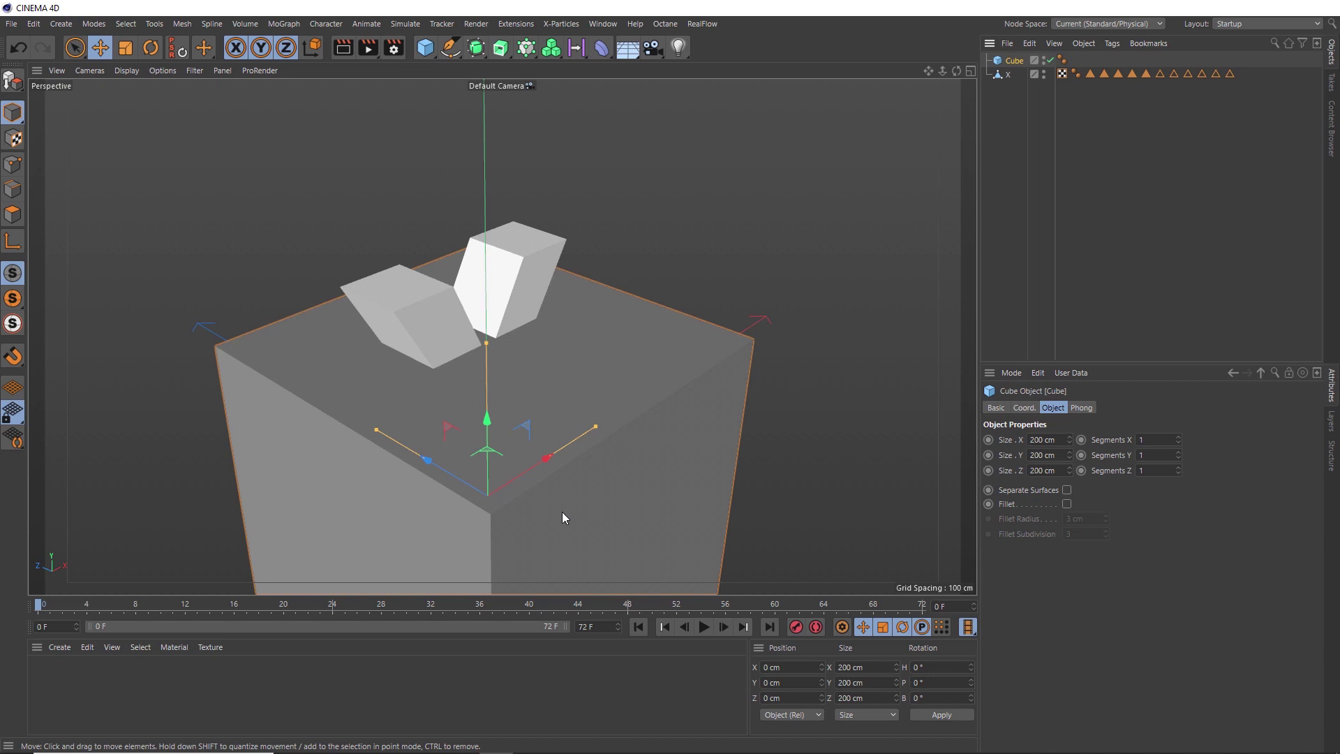
pyautogui.doubleClick(1036, 440)
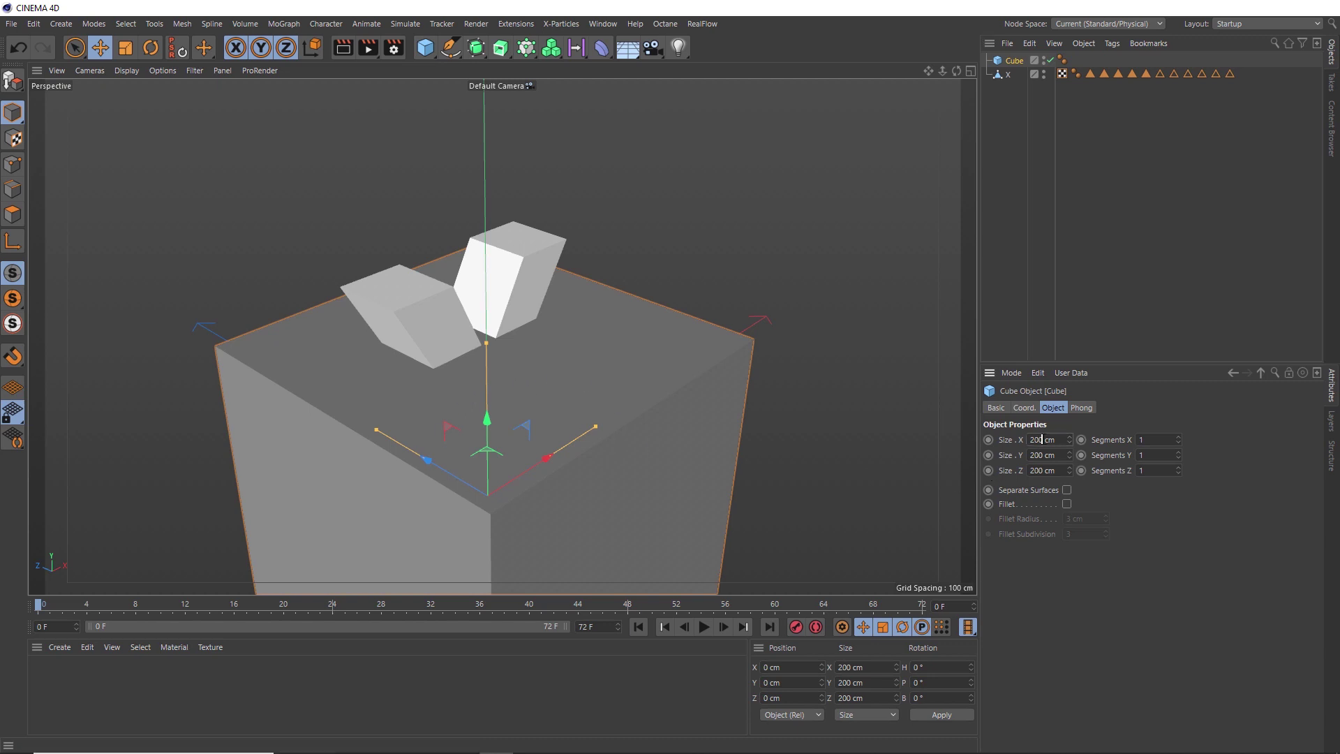
pyautogui.write('1')
pyautogui.doubleClick(1042, 455)
pyautogui.write('2')
pyautogui.doubleClick(1035, 471)
pyautogui.write('2')
pyautogui.press('Return')
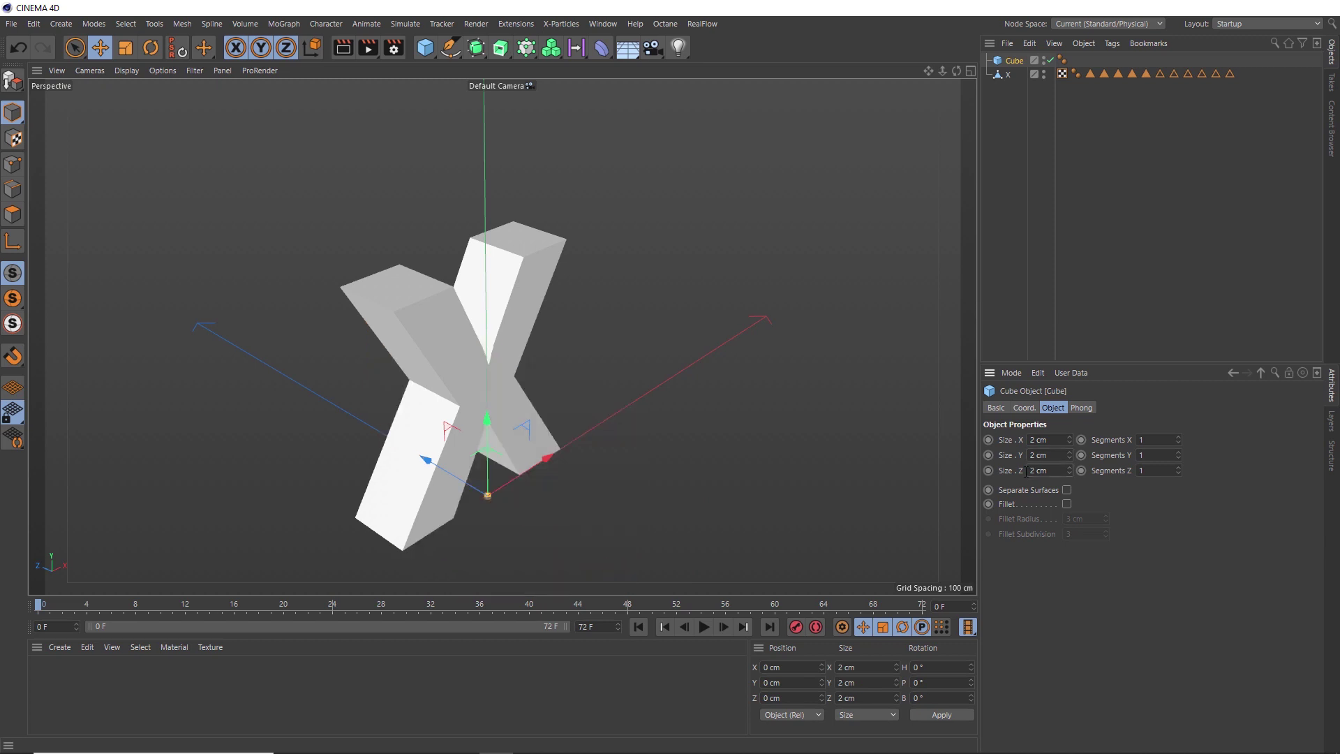
pyautogui.keyDown('alt'); pyautogui.moveTo(490, 508); pyautogui.dragTo(538, 490, button='middle'); pyautogui.keyUp('alt')
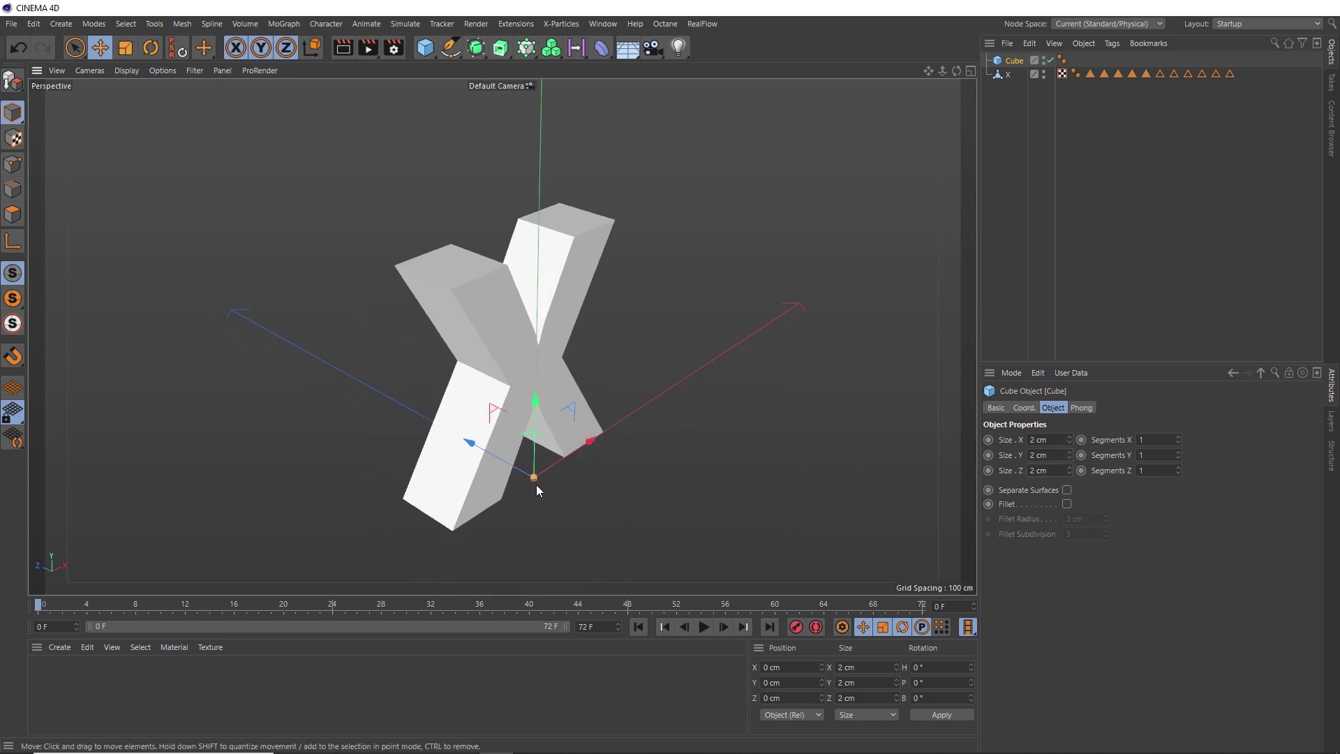
# Clone the cube with a Grid Array Cloner and shrink the grid size.
pyautogui.keyDown('alt'); pyautogui.click(527, 50); pyautogui.keyUp('alt')
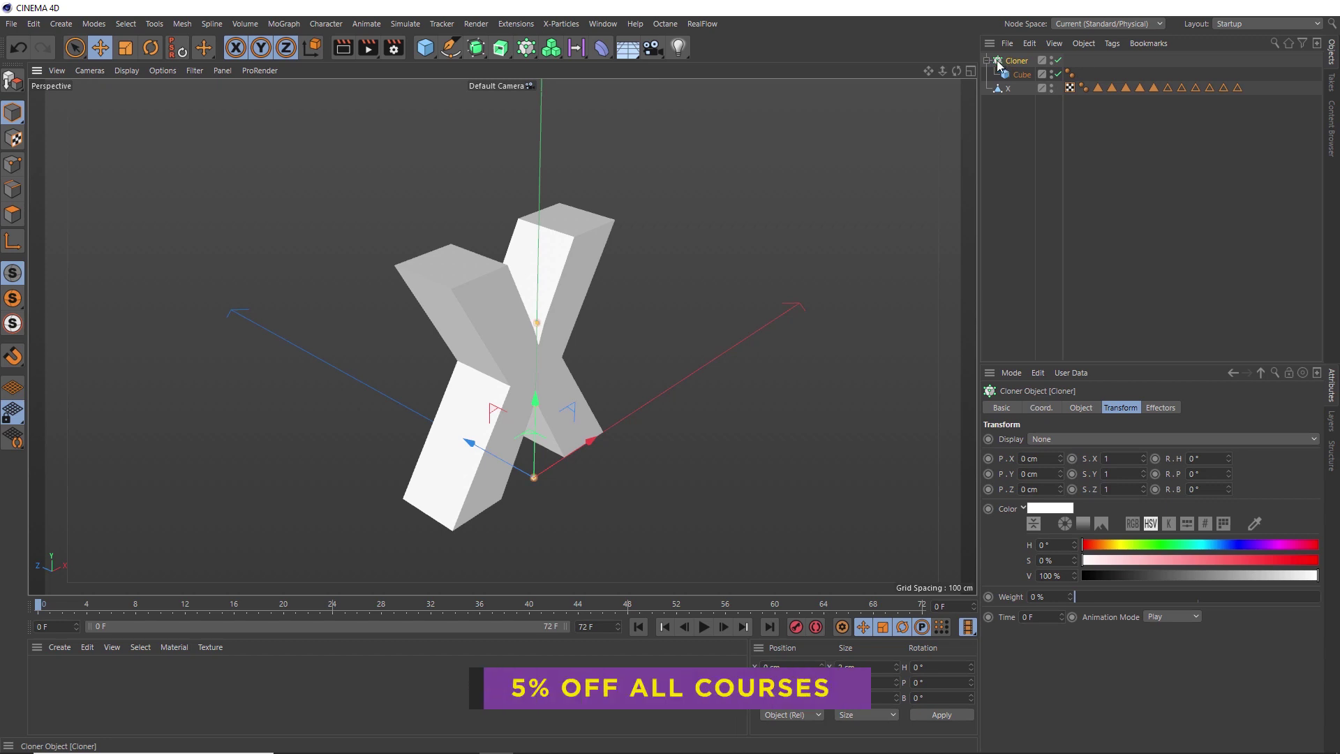
pyautogui.click(1081, 407)
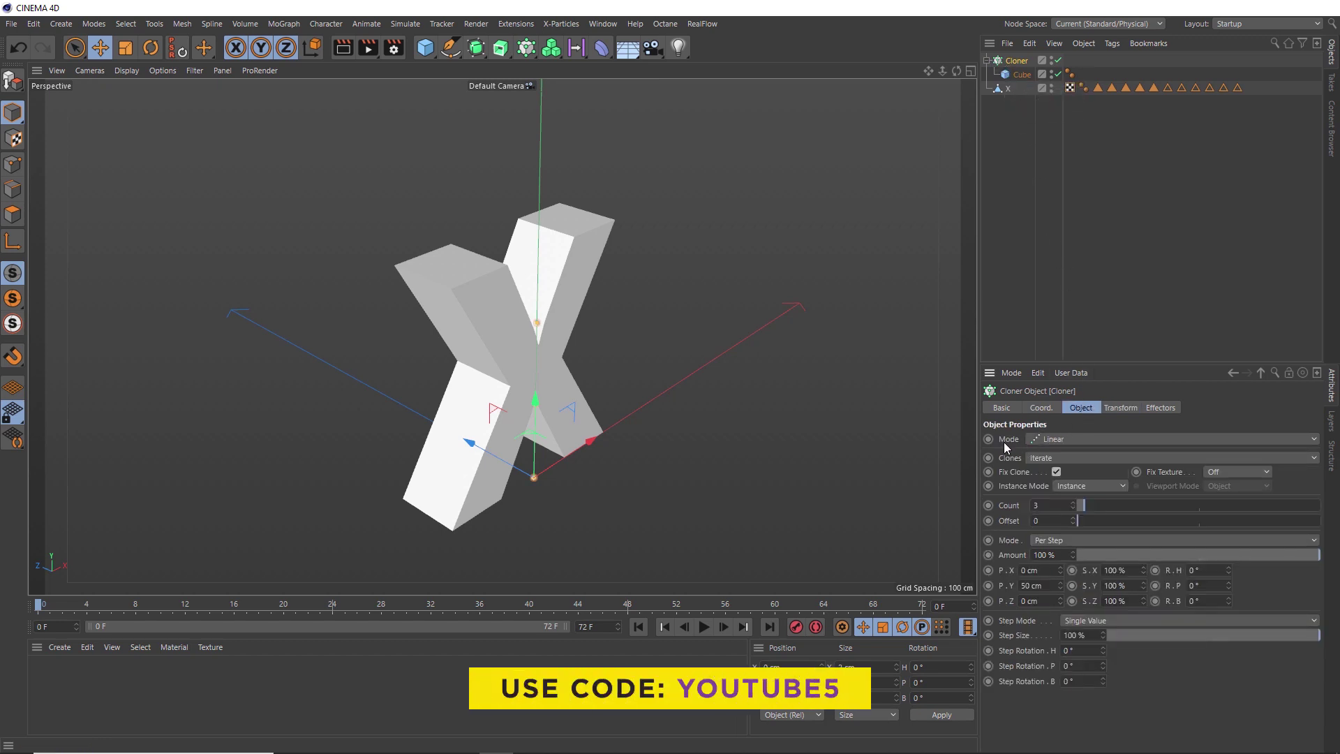
pyautogui.click(1042, 439)
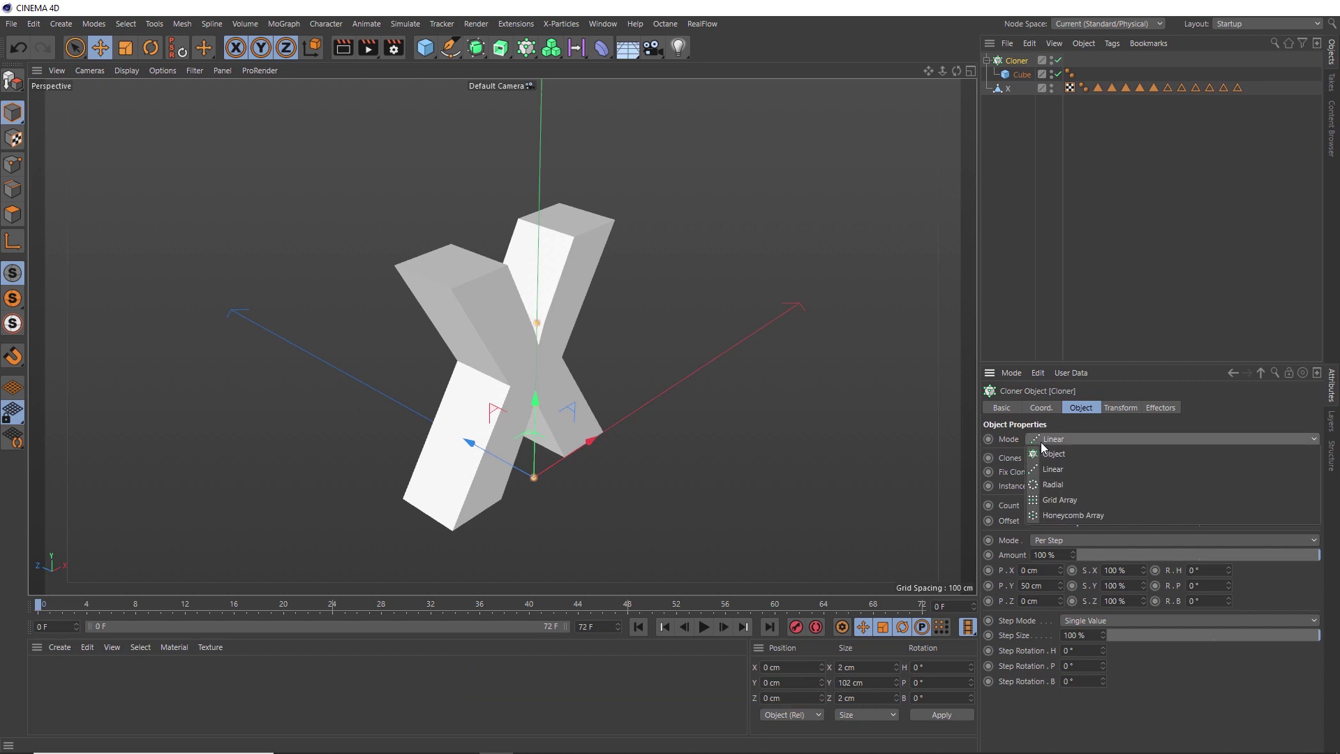
pyautogui.click(1064, 500)
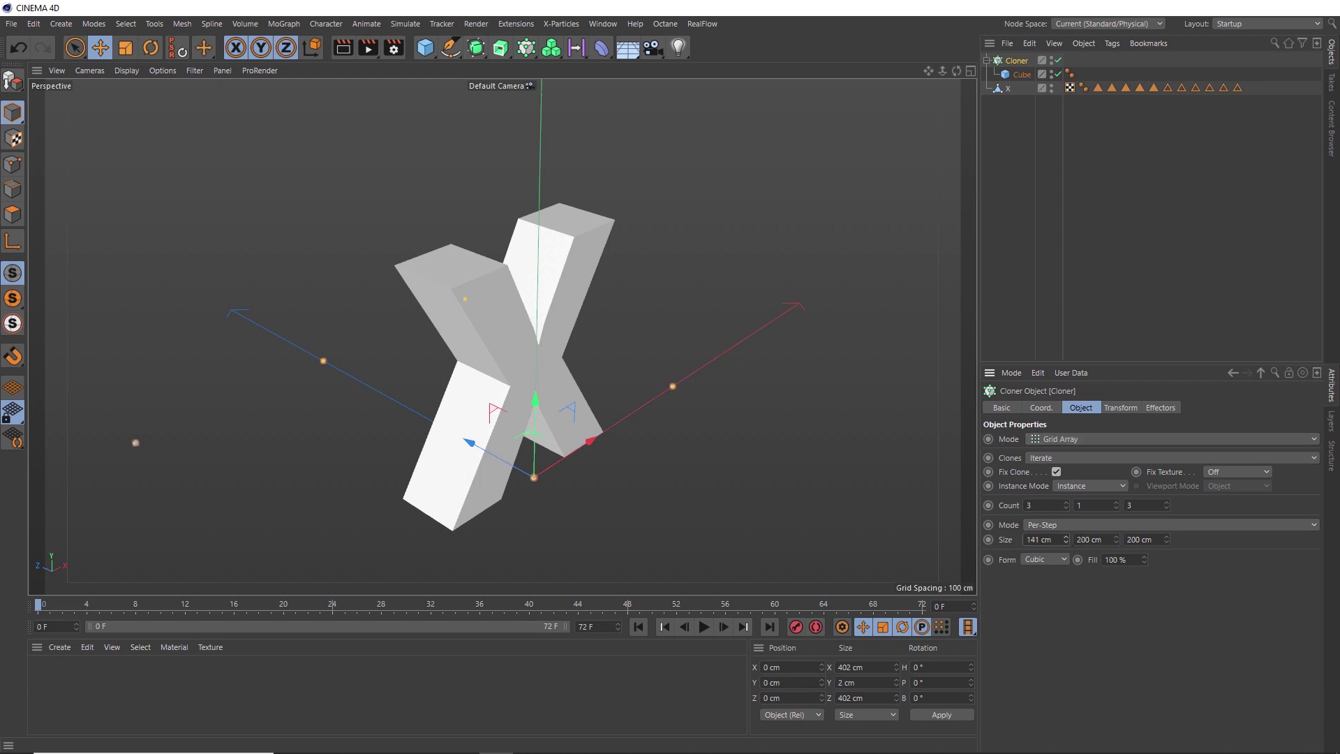
pyautogui.moveTo(1066, 541); pyautogui.dragTo(949, 561)
pyautogui.keyDown('alt'); pyautogui.moveTo(496, 419); pyautogui.dragTo(524, 414); pyautogui.keyUp('alt')
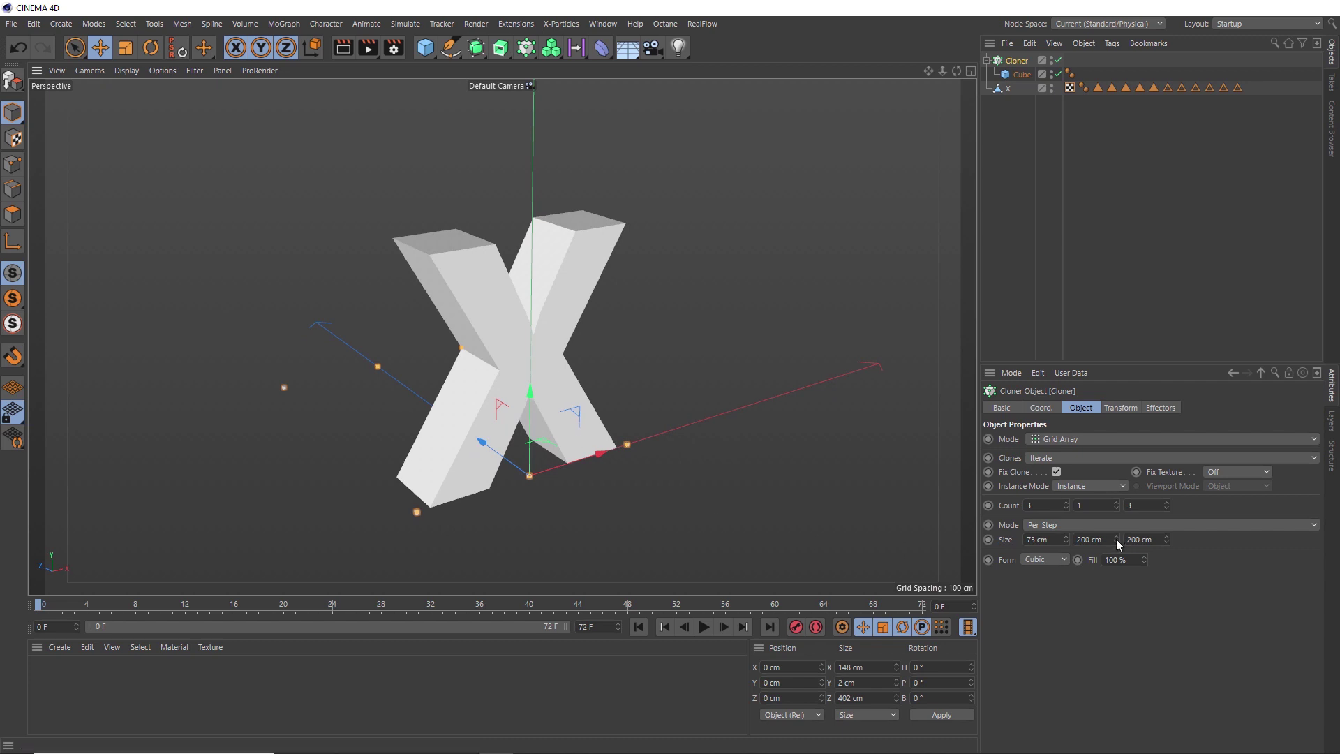
pyautogui.moveTo(1116, 539)
pyautogui.mouseDown()
pyautogui.moveTo(1116, 551)
pyautogui.moveTo(1166, 559)
pyautogui.moveTo(1166, 590)
pyautogui.mouseUp()
# Move the cloner in the top and front views to centre it on the X.
pyautogui.middleClick(532, 350)
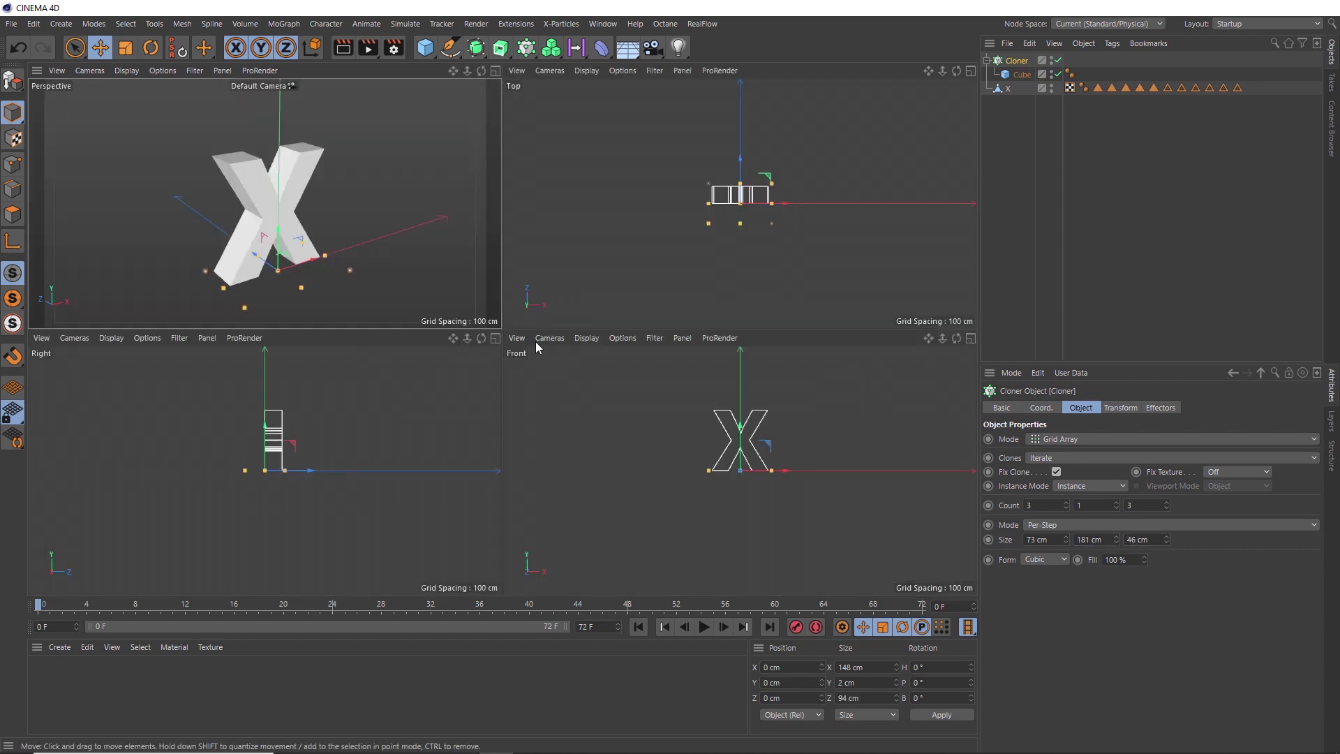
pyautogui.middleClick(713, 206)
pyautogui.moveTo(503, 257); pyautogui.dragTo(497, 223)
pyautogui.middleClick(497, 223)
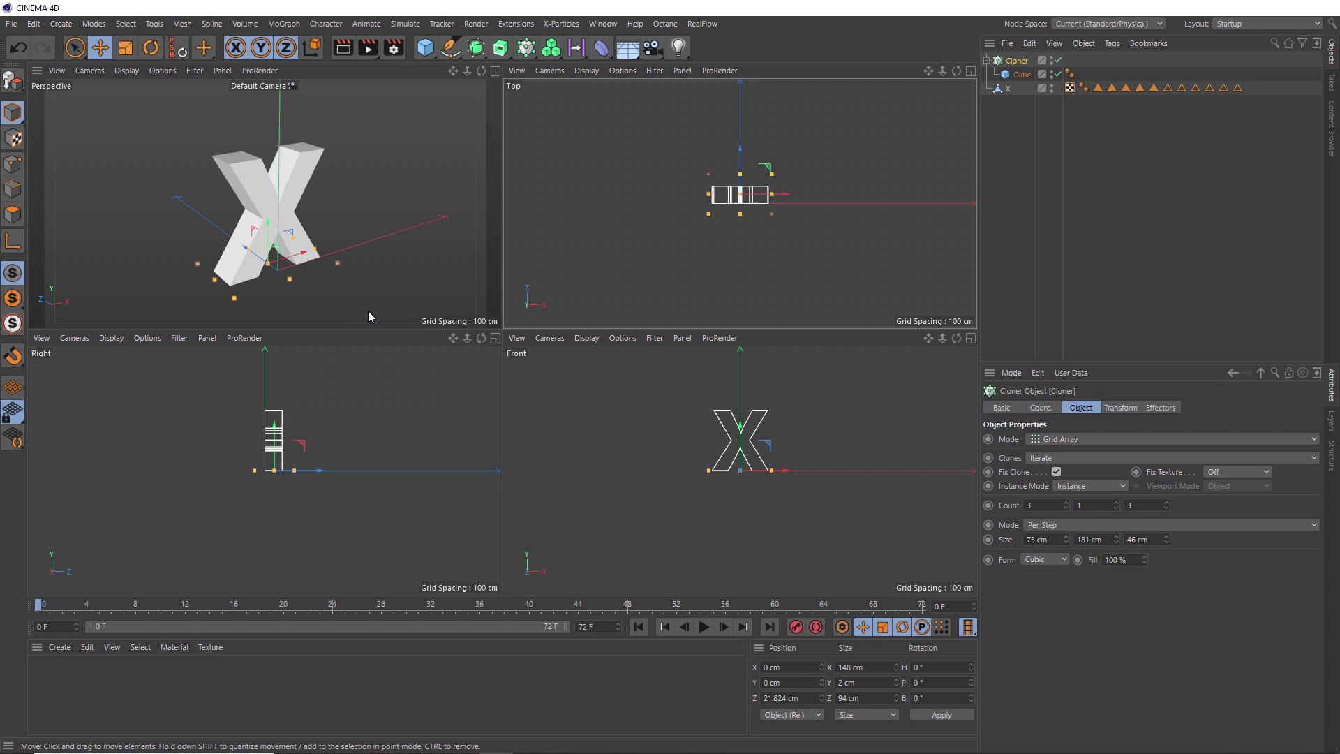
pyautogui.middleClick(723, 428)
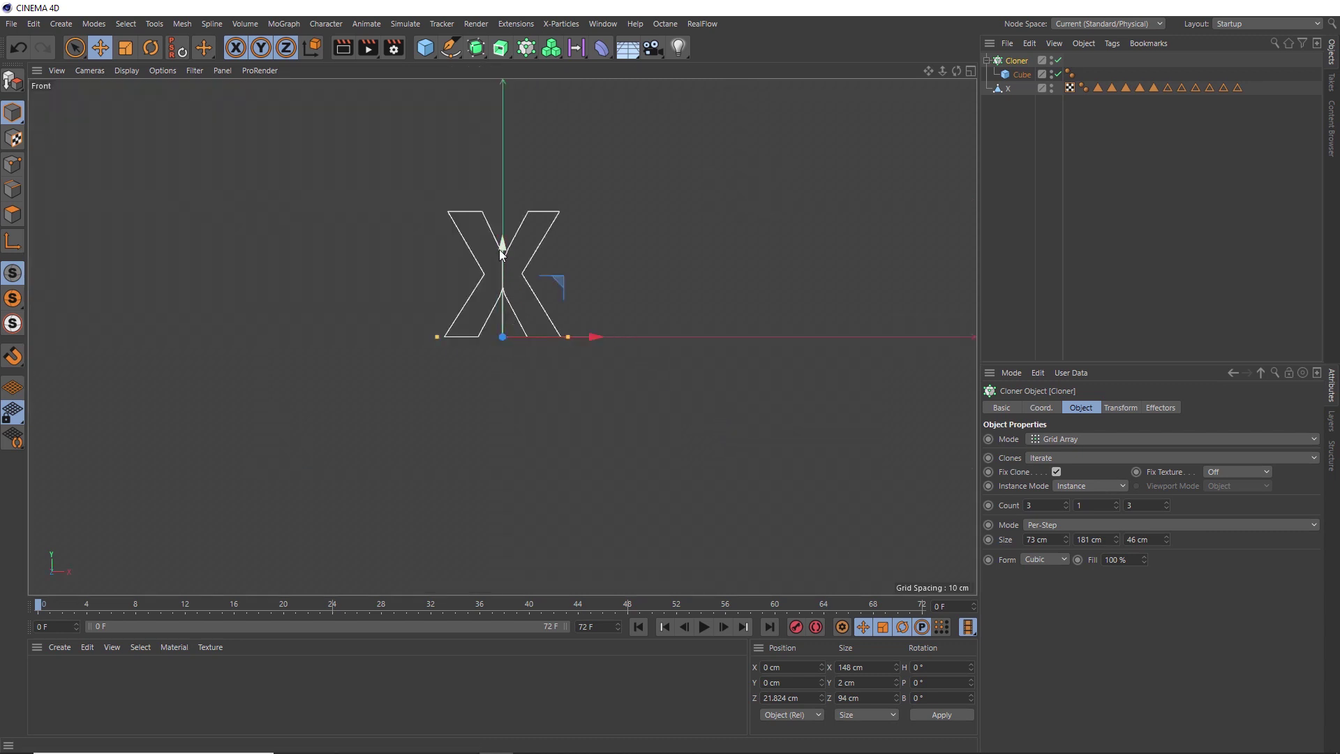
pyautogui.moveTo(503, 249); pyautogui.dragTo(497, 193)
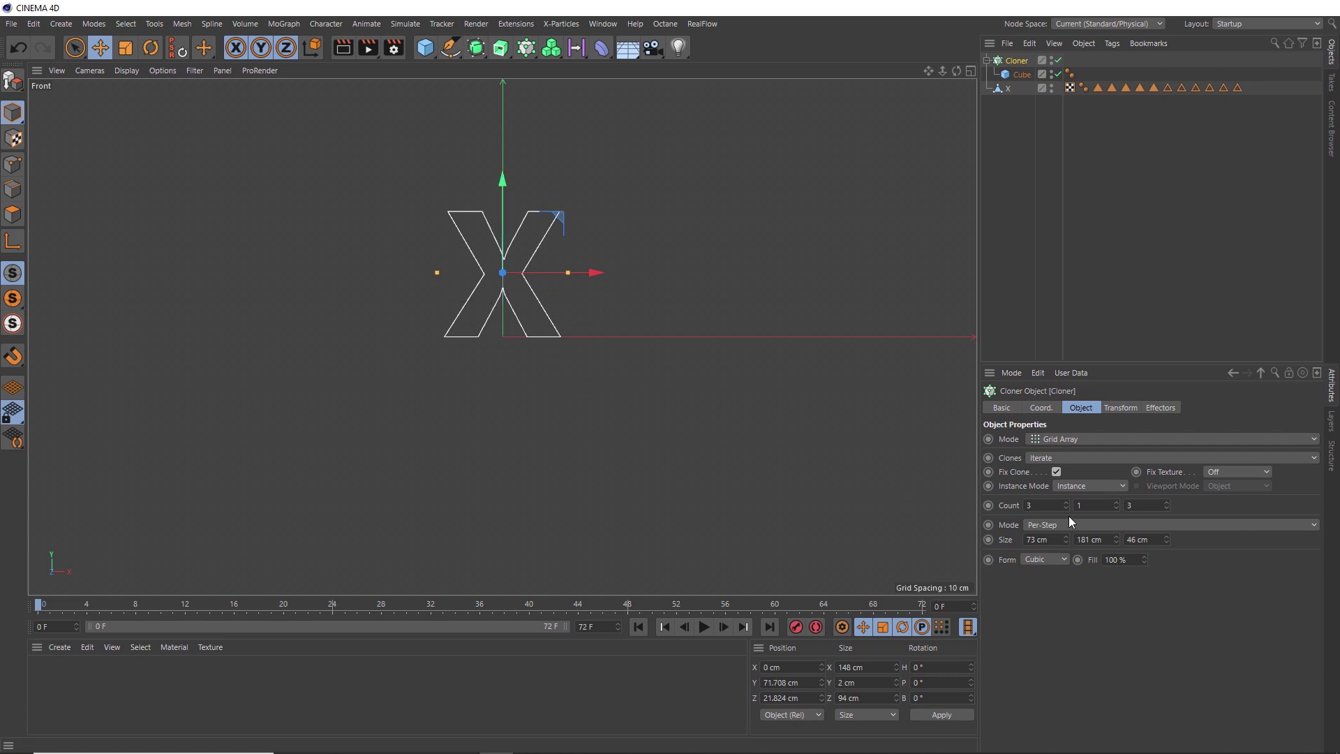
# Set the vertical clone count to 2 and shrink the grid height to fit the X.
pyautogui.doubleClick(1089, 505)
pyautogui.write('2')
pyautogui.press('Return')
pyautogui.moveTo(1116, 539); pyautogui.dragTo(1116, 546)
# Set the grid Mode to Endpoint and the Instance Mode to Multi-Instance.
pyautogui.click(1037, 525)
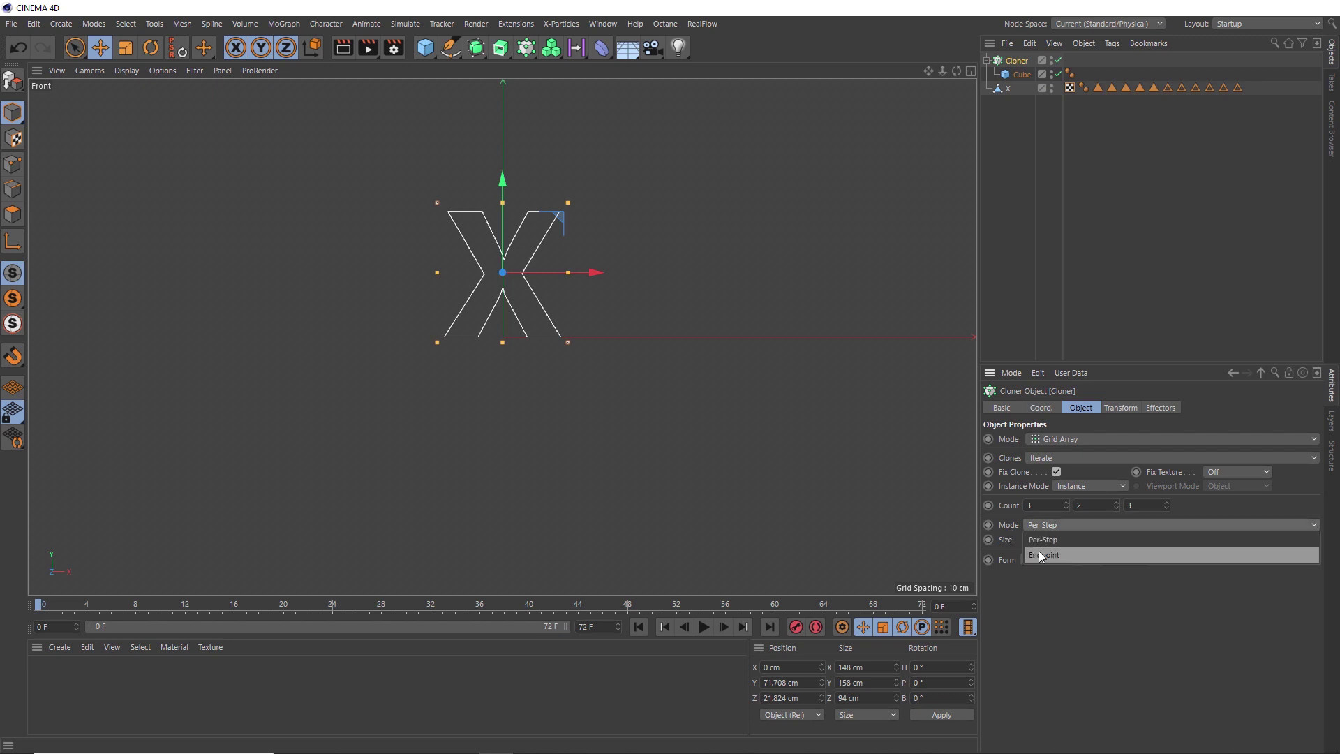
pyautogui.click(1039, 551)
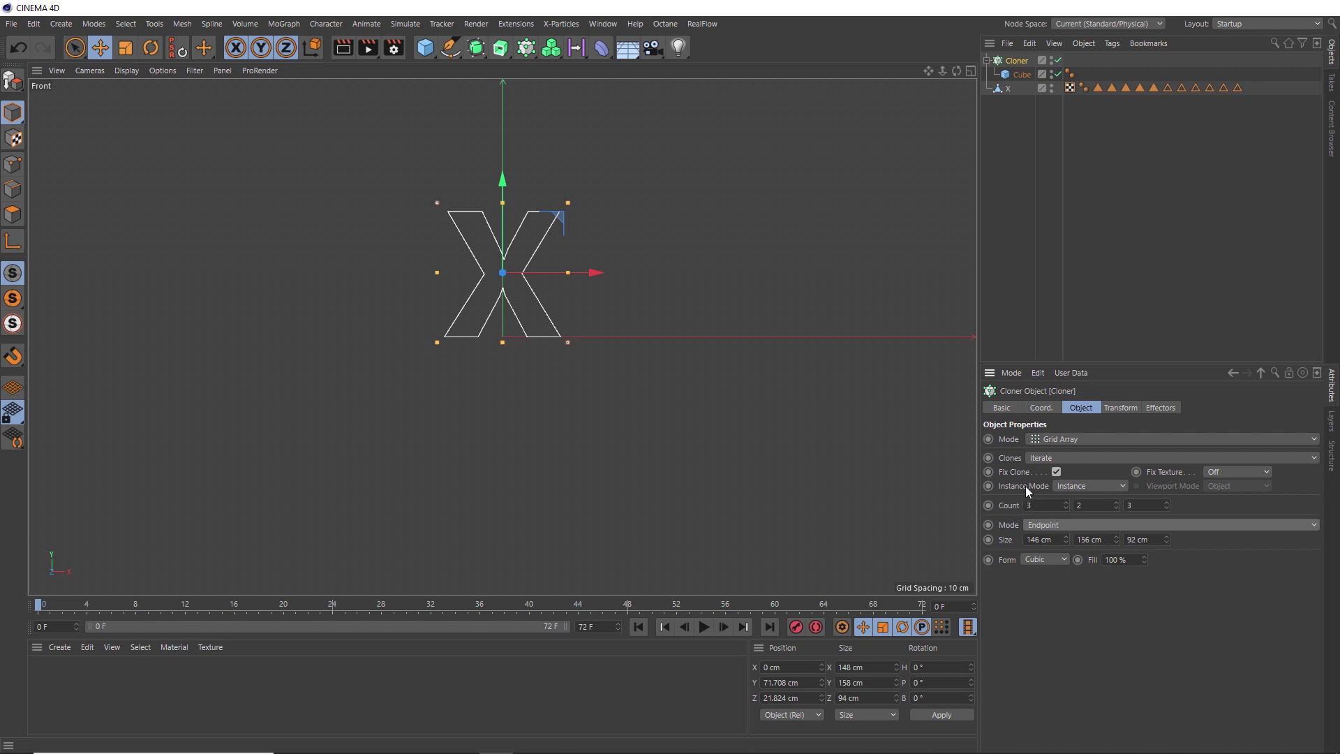
pyautogui.click(1064, 486)
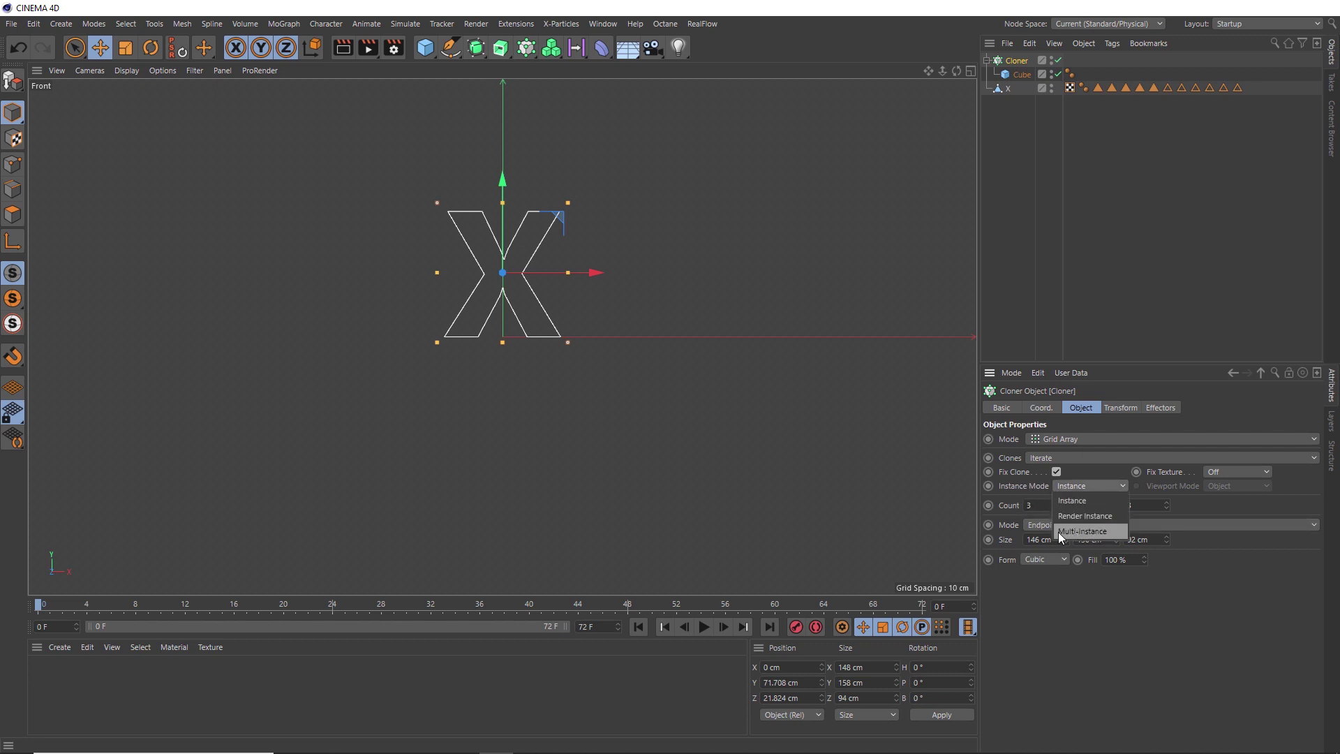
pyautogui.click(1080, 532)
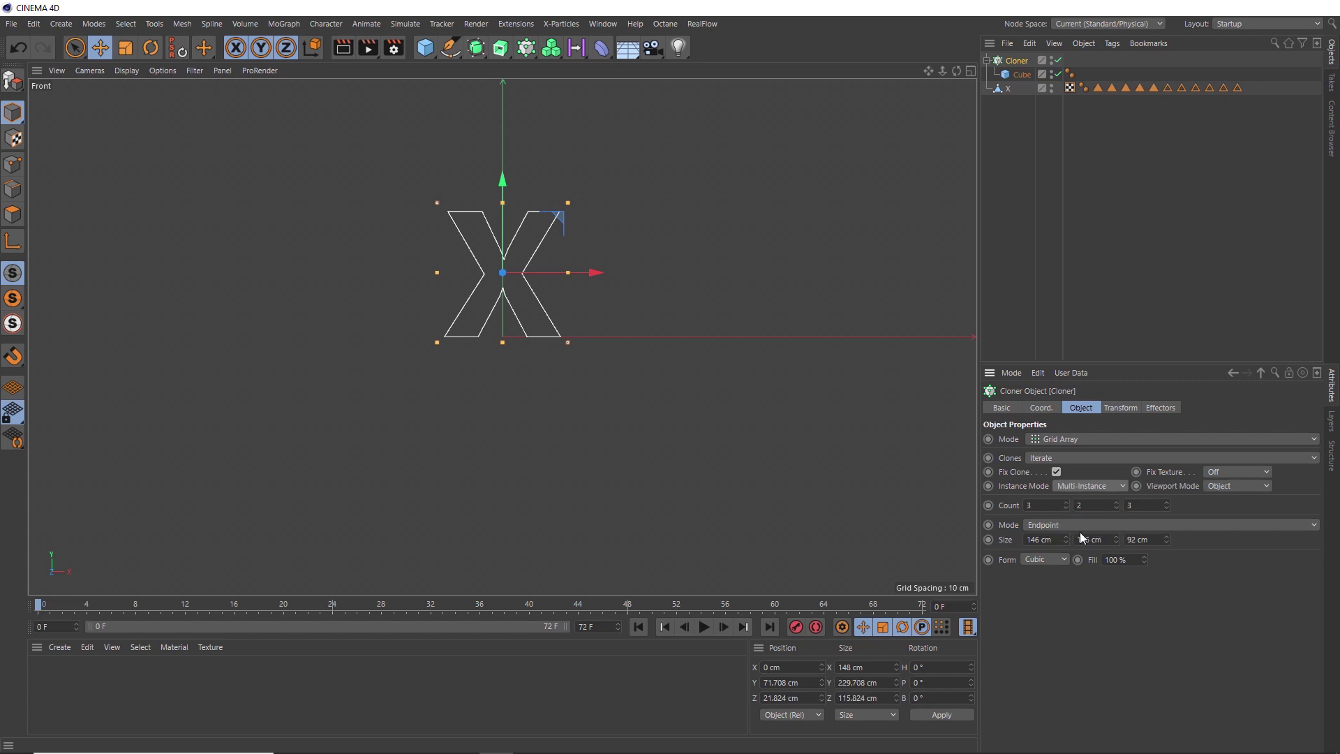
pyautogui.middleClick(514, 274)
pyautogui.middleClick(355, 269)
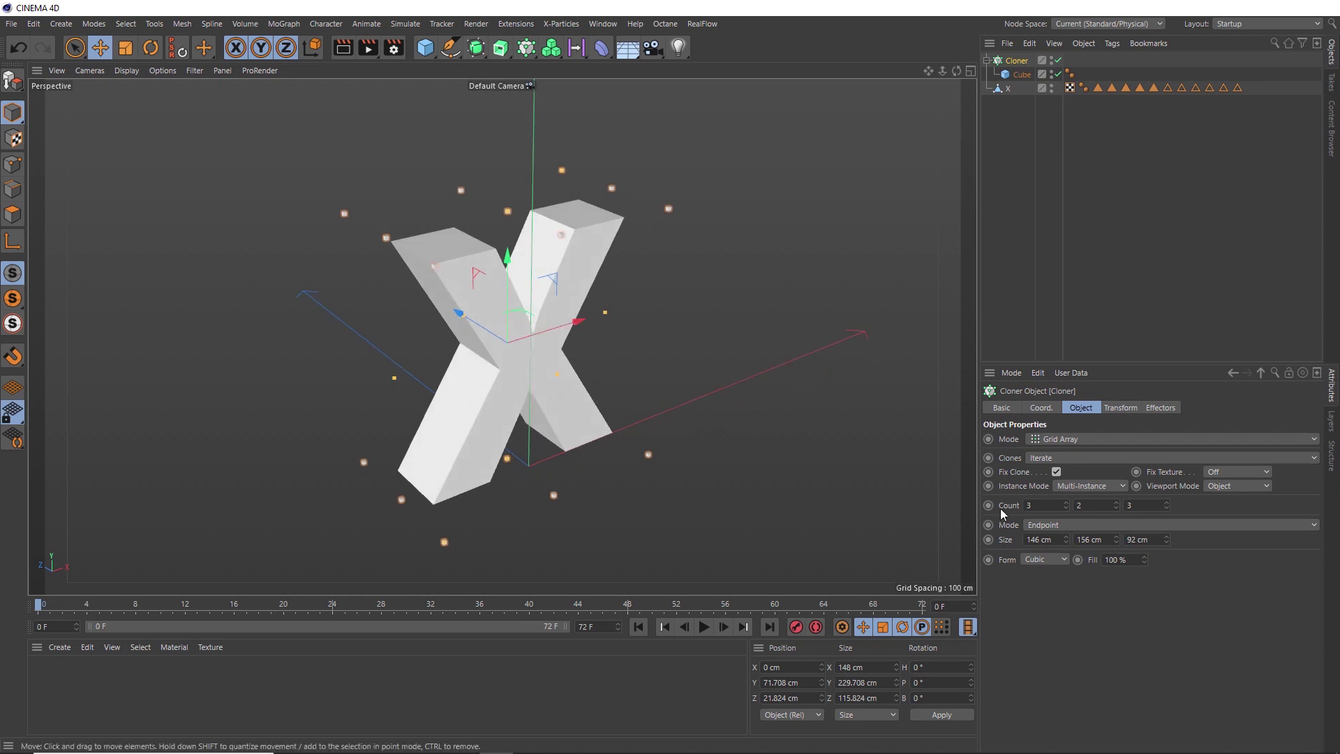
# Set the clone counts to 30×20×30.
pyautogui.click(1061, 506)
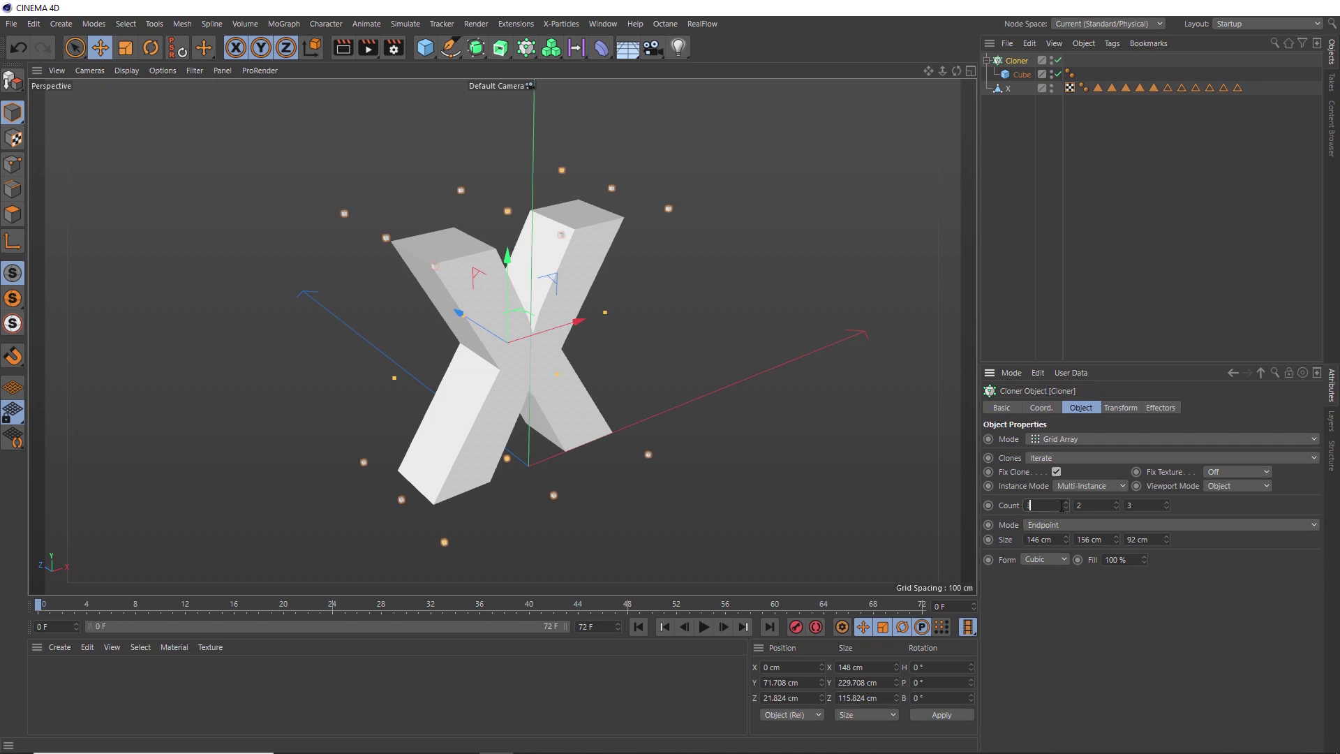
pyautogui.write('0')
pyautogui.click(1093, 505)
pyautogui.write('20')
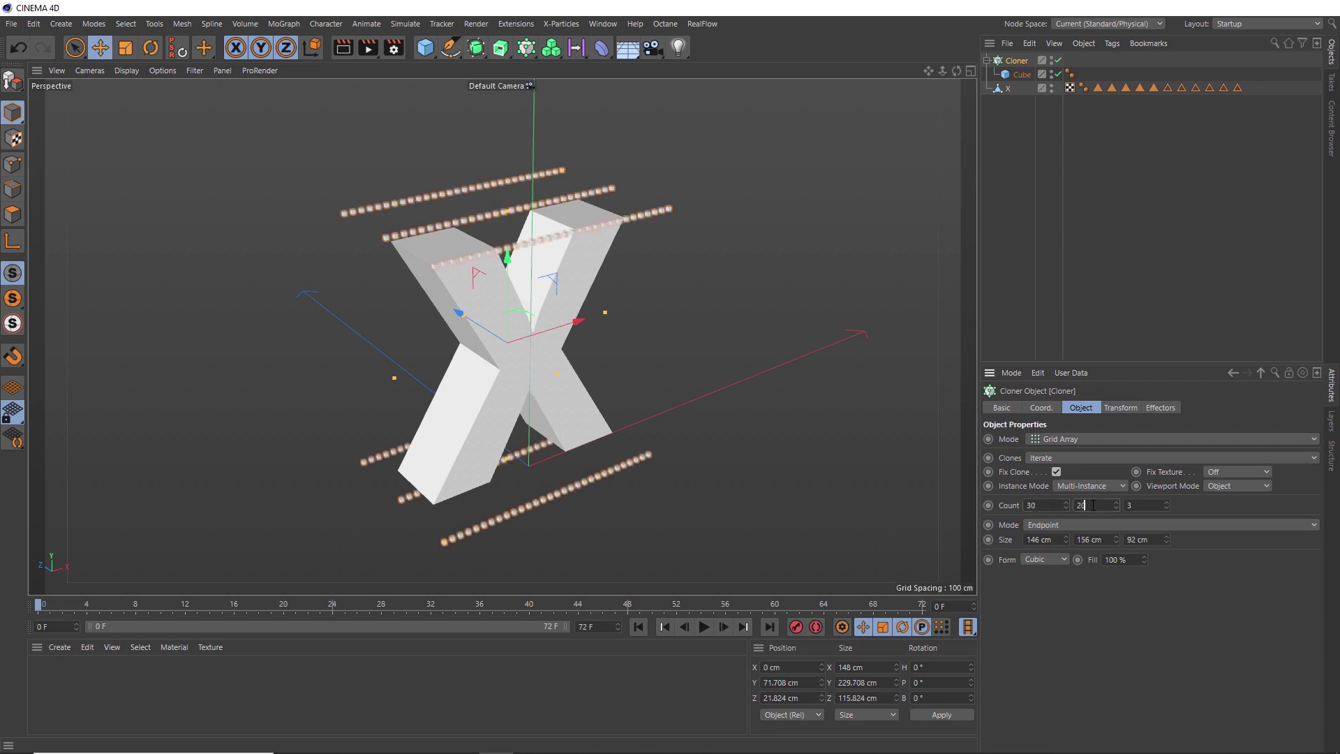
pyautogui.click(1141, 506)
pyautogui.write('0')
pyautogui.press('Return')
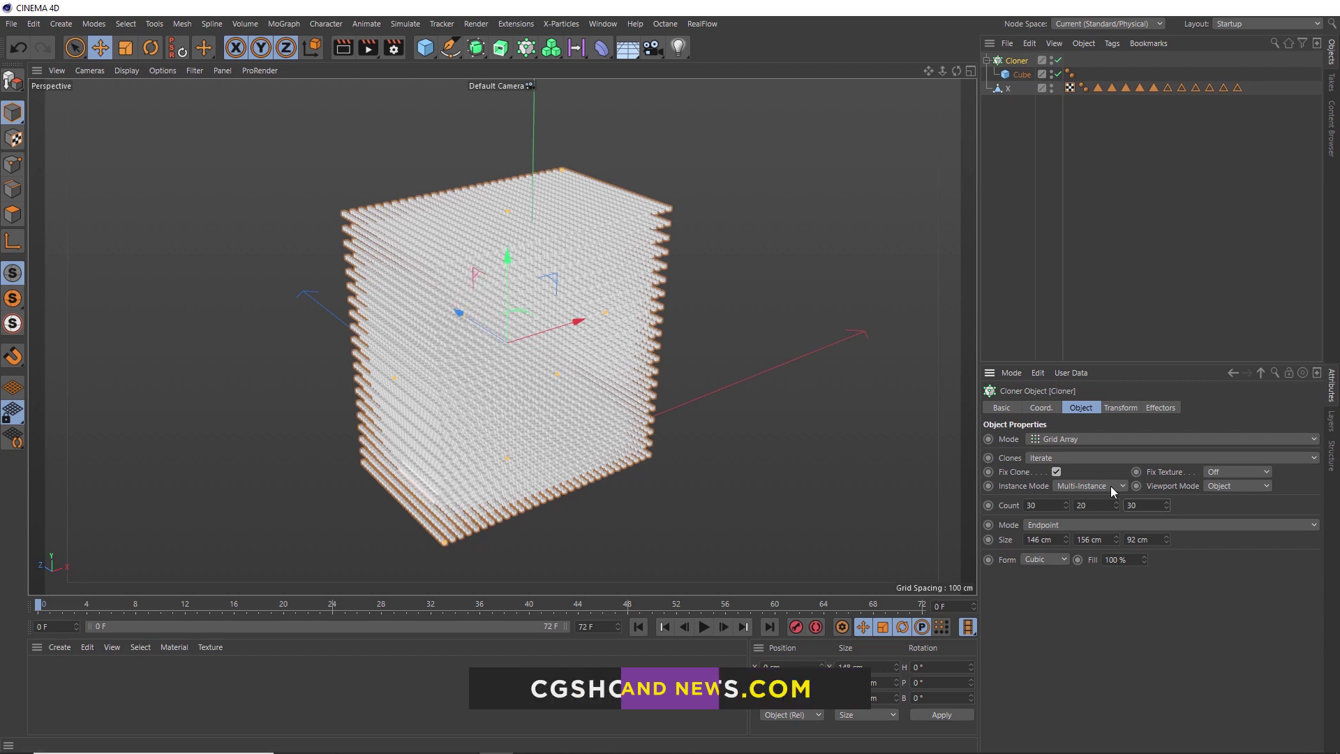
# Display clones as bounding boxes and raise the counts to 55×60×45.
pyautogui.click(1218, 487)
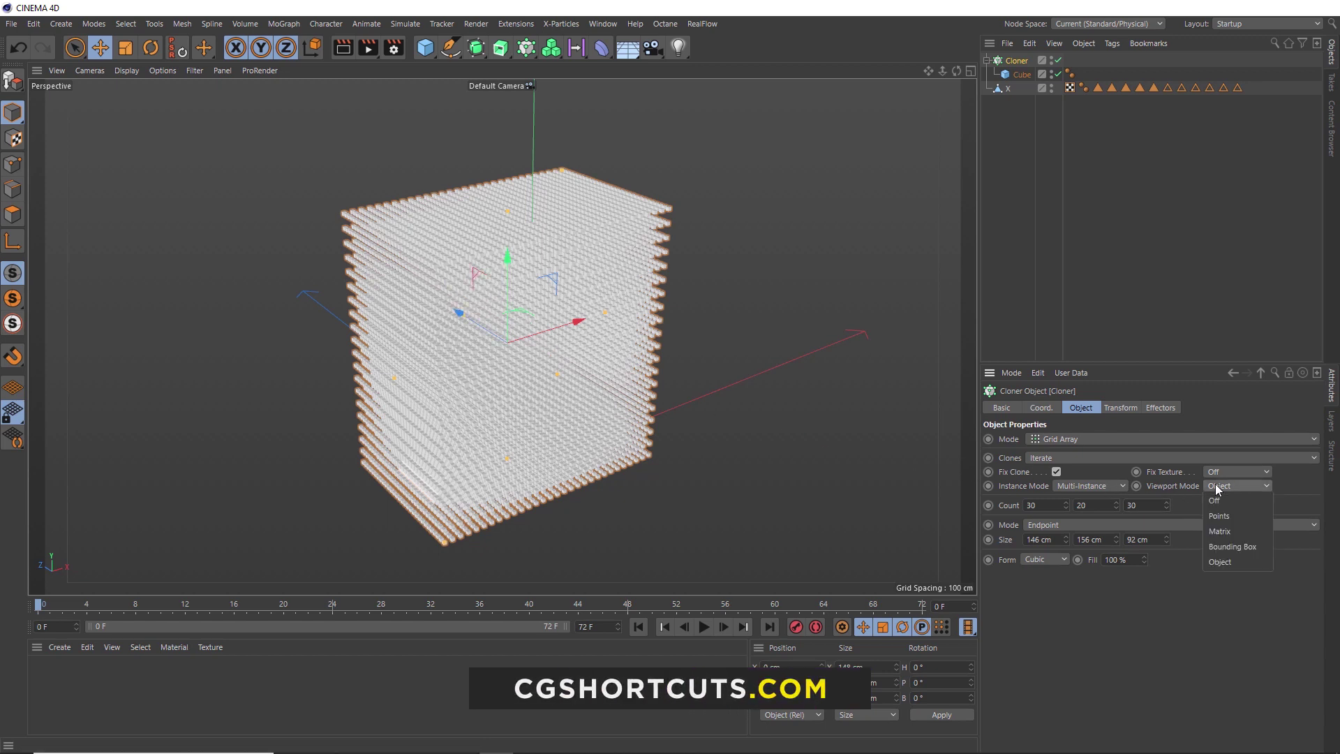
pyautogui.click(1235, 546)
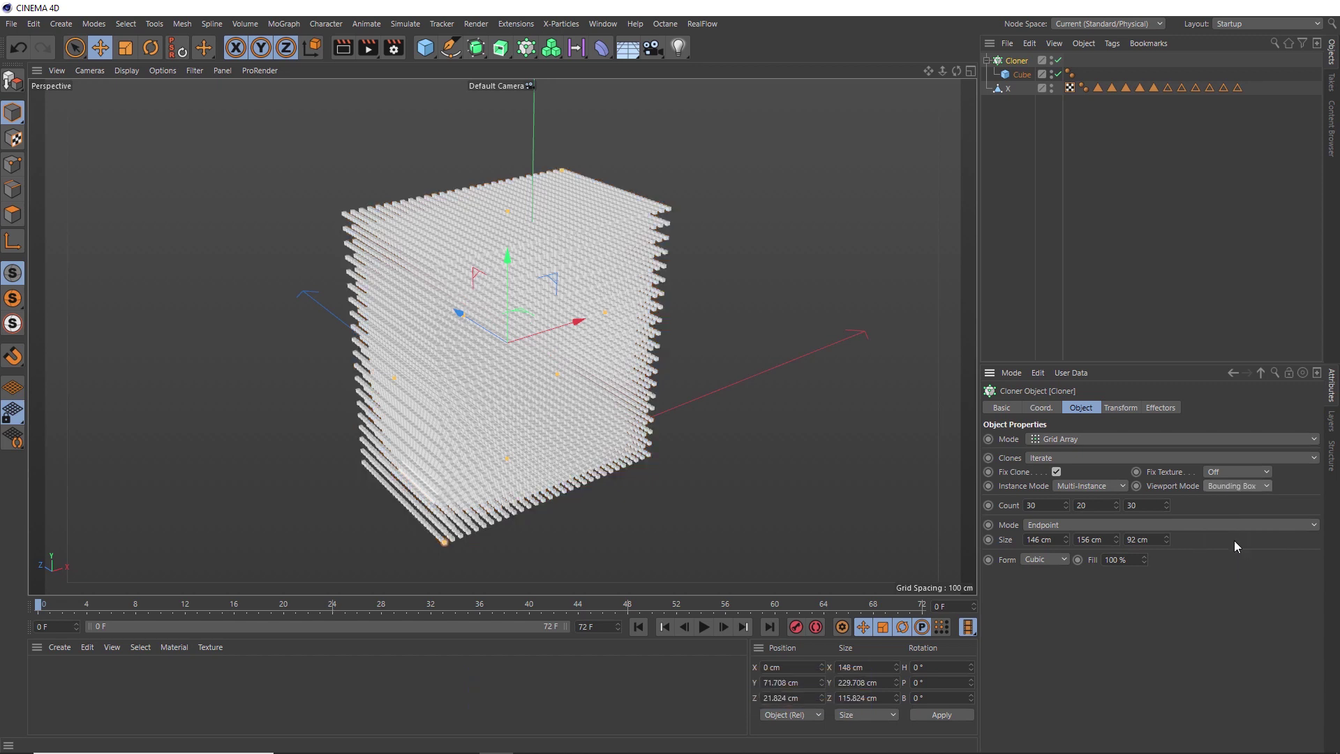
pyautogui.doubleClick(1107, 505)
pyautogui.write('45')
pyautogui.press('Tab')
pyautogui.write('45')
pyautogui.press('Return')
pyautogui.doubleClick(1082, 505)
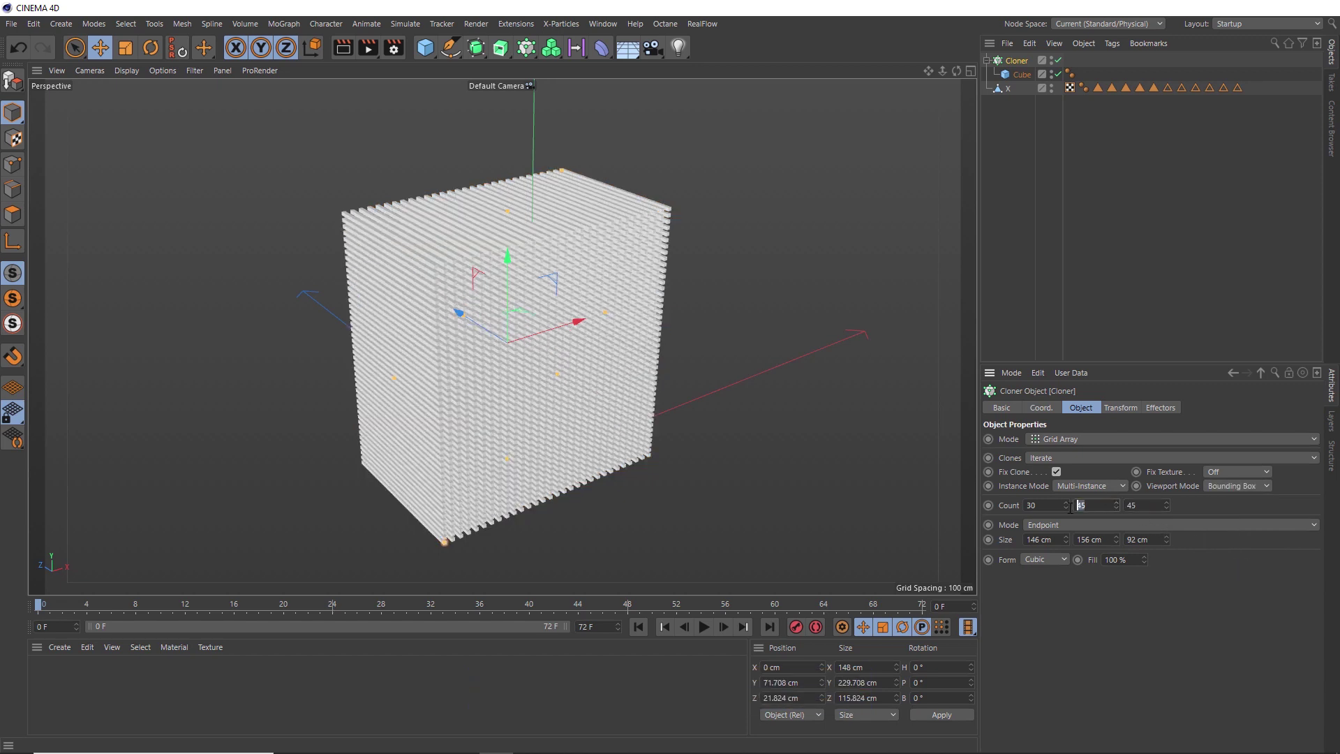
pyautogui.write('60')
pyautogui.press('Return')
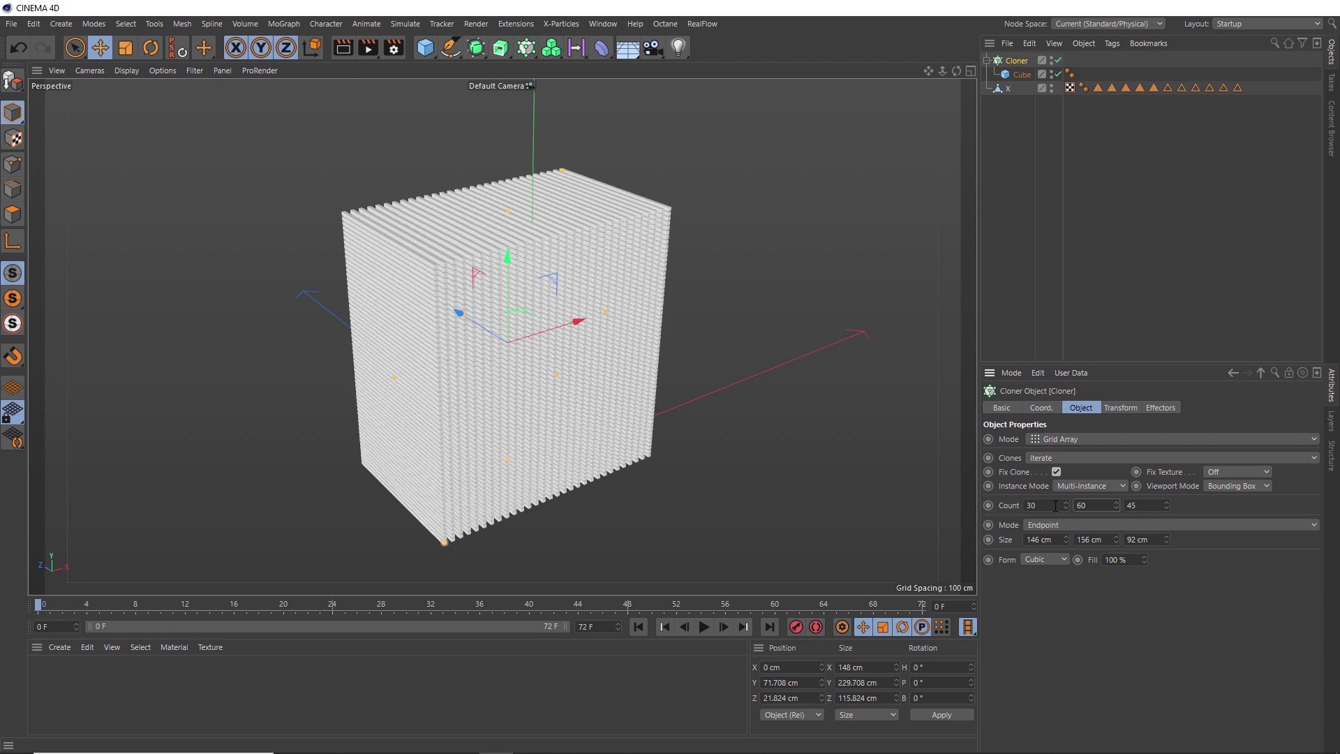
pyautogui.doubleClick(1033, 506)
pyautogui.write('55')
pyautogui.press('Return')
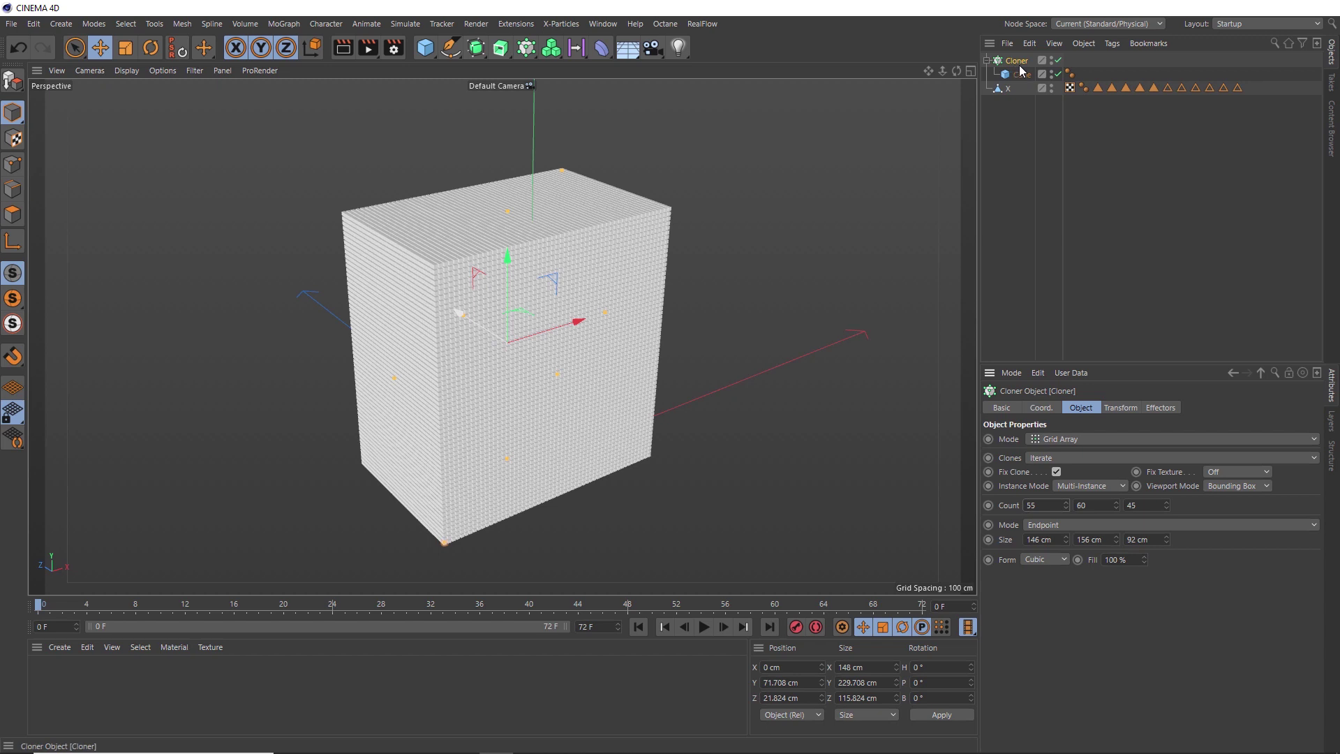
# Add a Volume effector using the X as its volume, and hide the solid X.
pyautogui.click(526, 47)
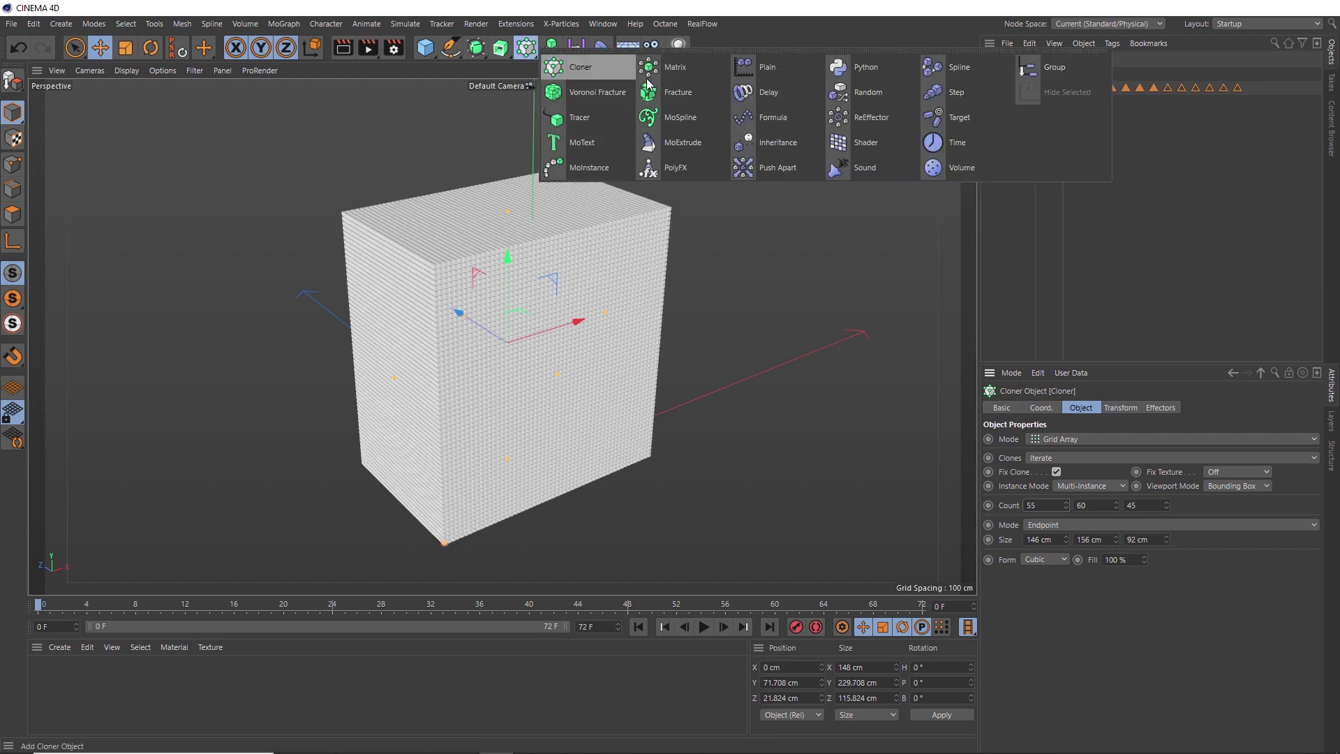
pyautogui.click(972, 169)
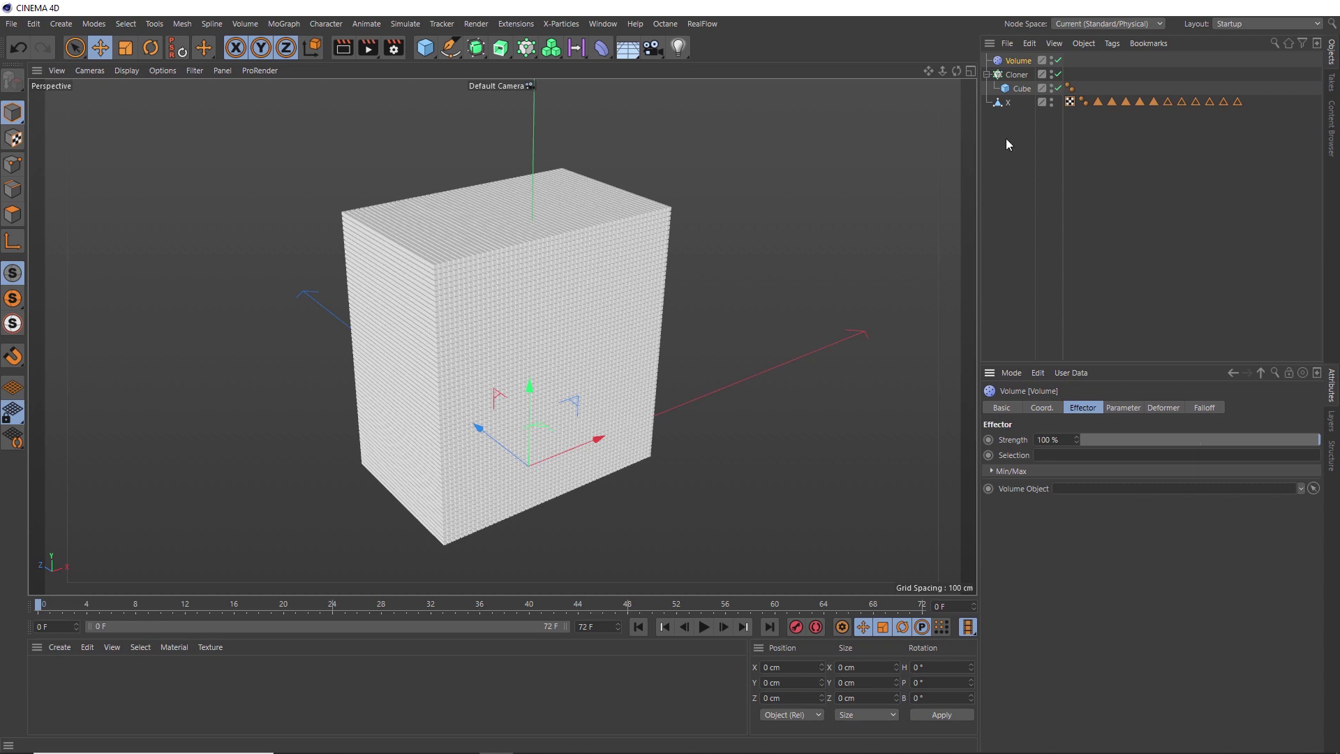
pyautogui.moveTo(1005, 105); pyautogui.dragTo(1029, 491)
pyautogui.click(1126, 408)
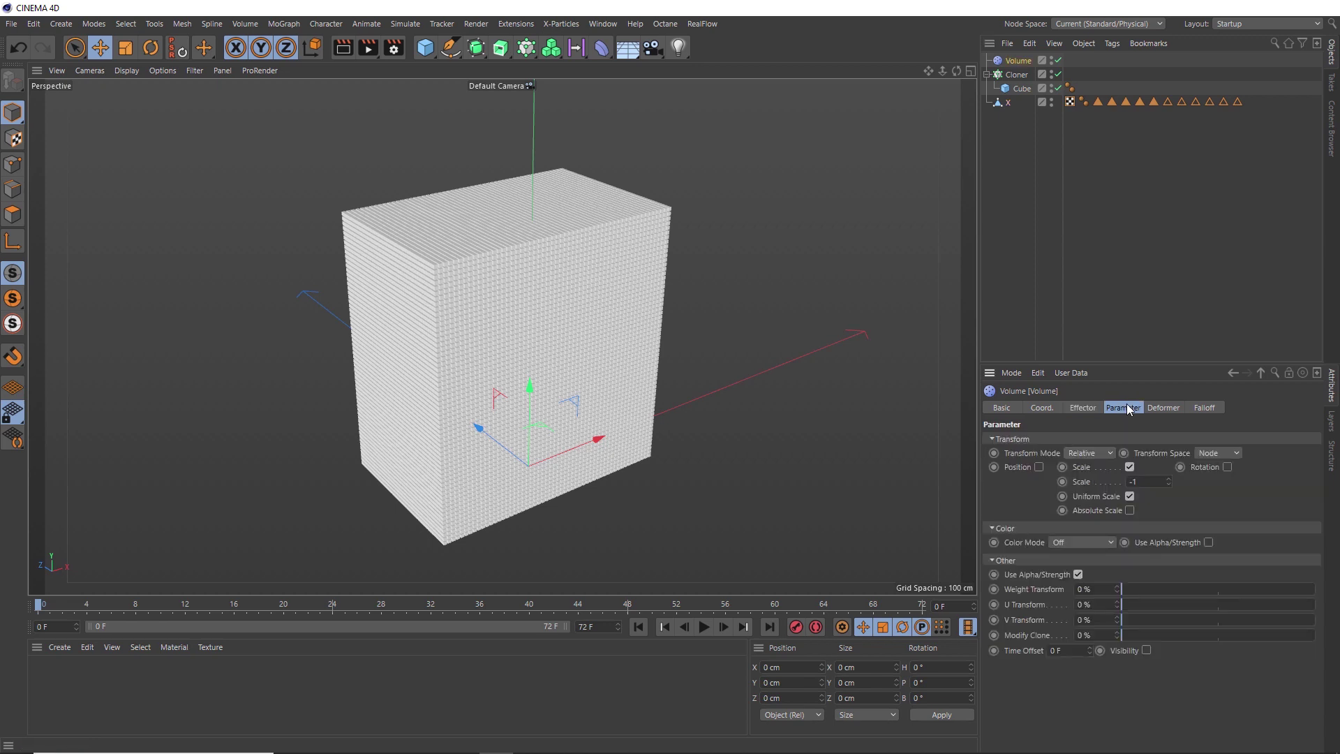
pyautogui.click(1147, 650)
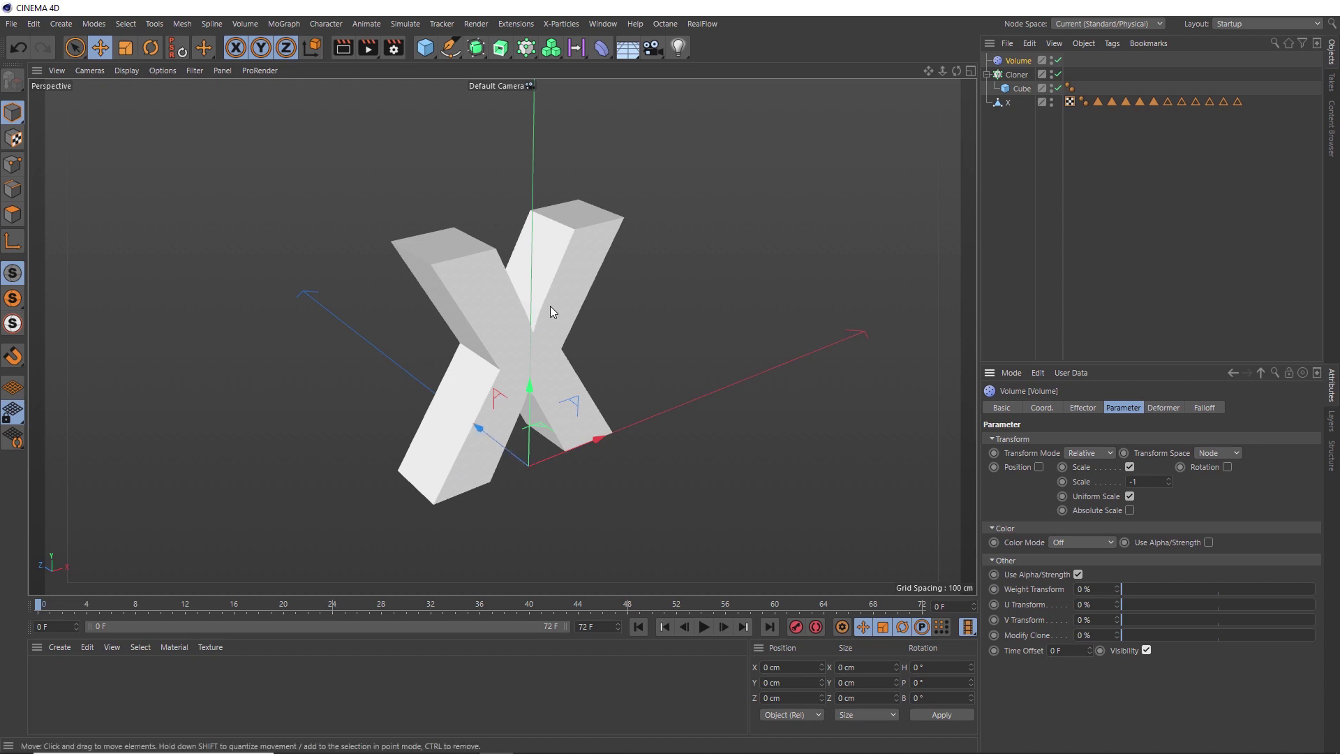
pyautogui.click(1050, 102)
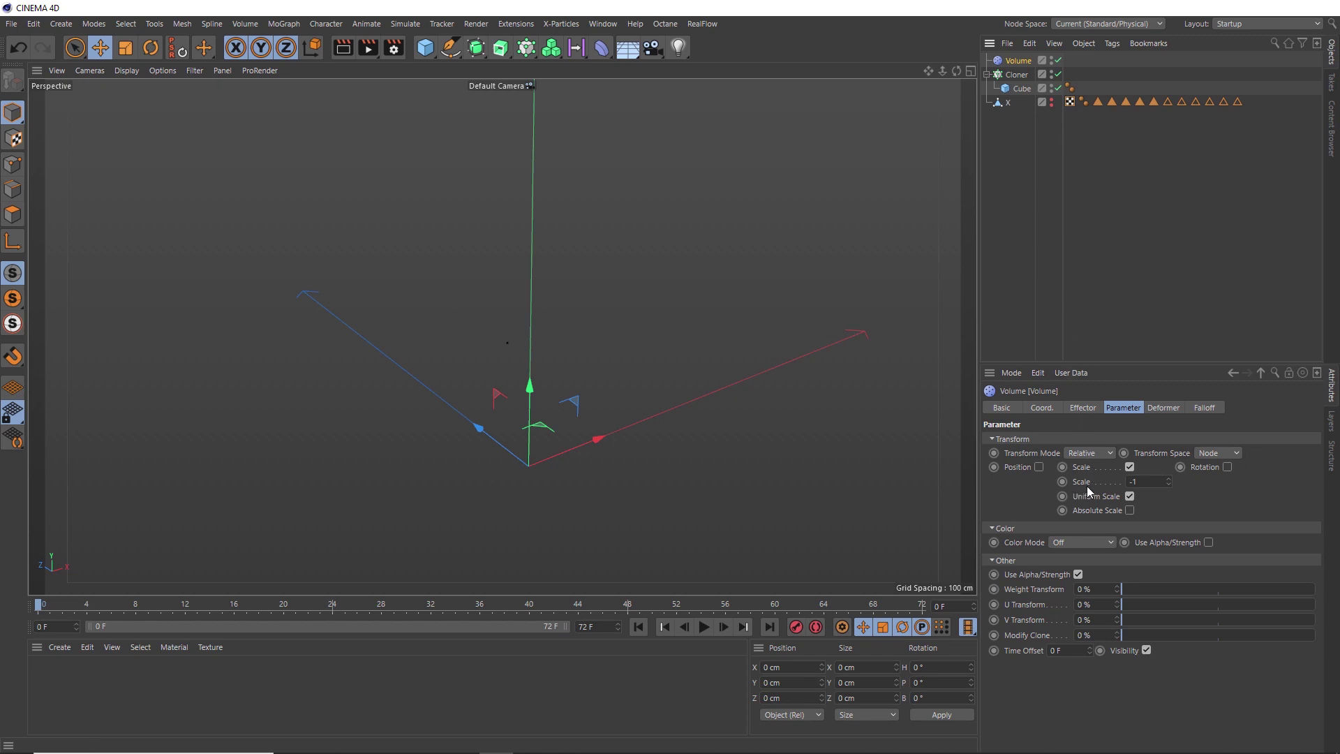
# Change the Volume effector's Scale to 1.
pyautogui.click(1127, 482)
pyautogui.write('1')
pyautogui.press('Return')
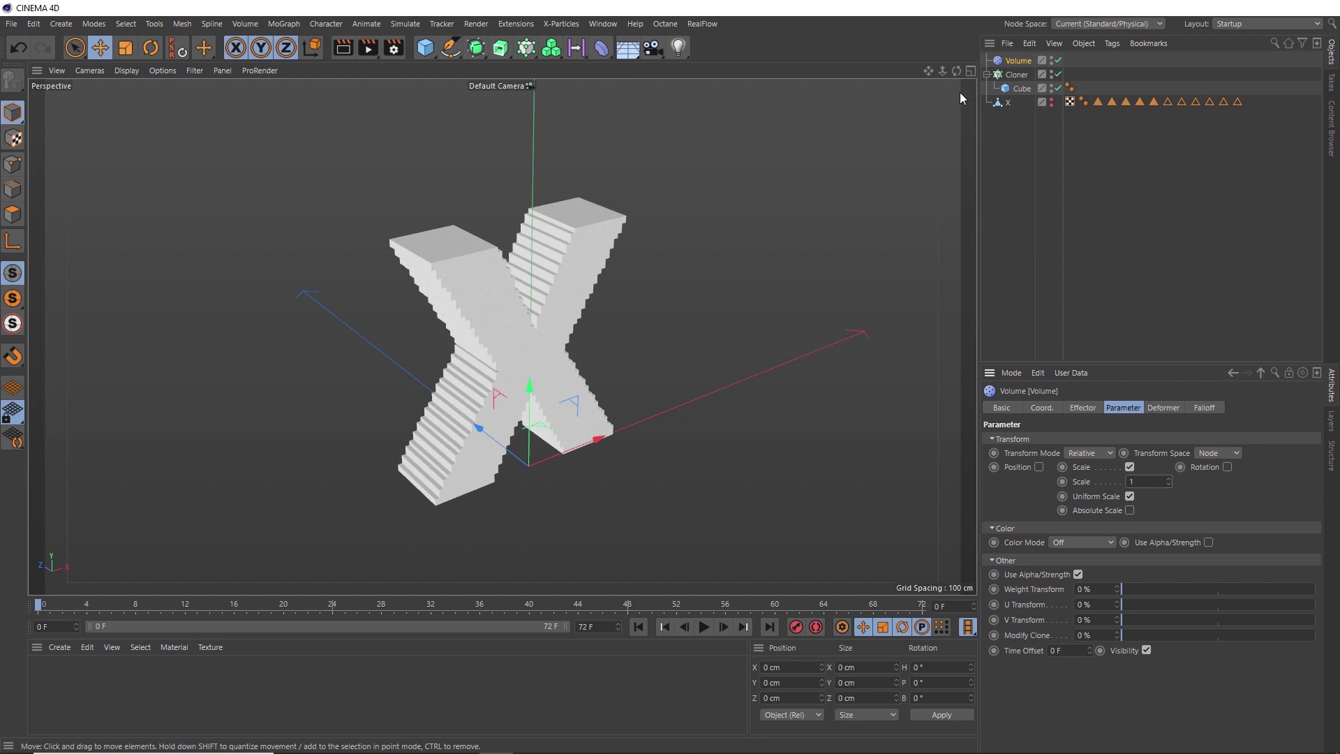
# Add a Shader effector to the Cloner and set its Scale to -1.
pyautogui.click(1016, 75)
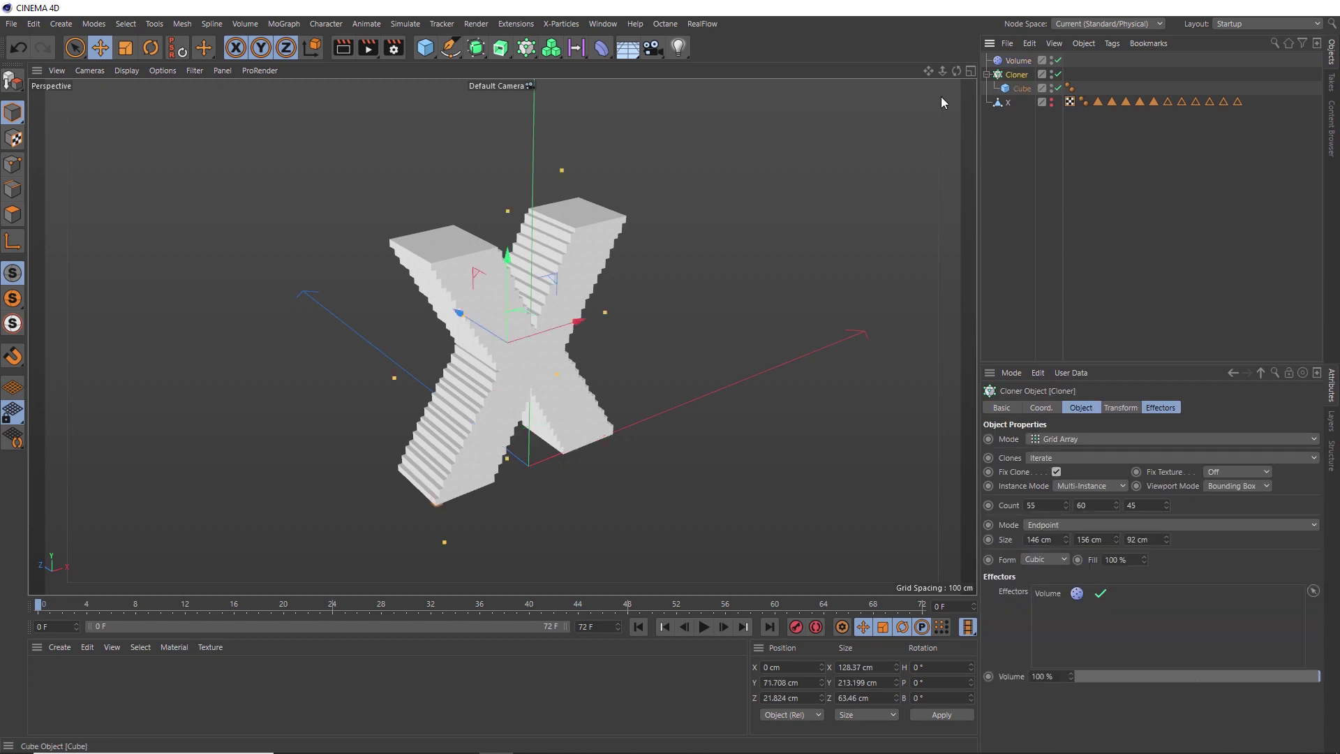
pyautogui.click(527, 50)
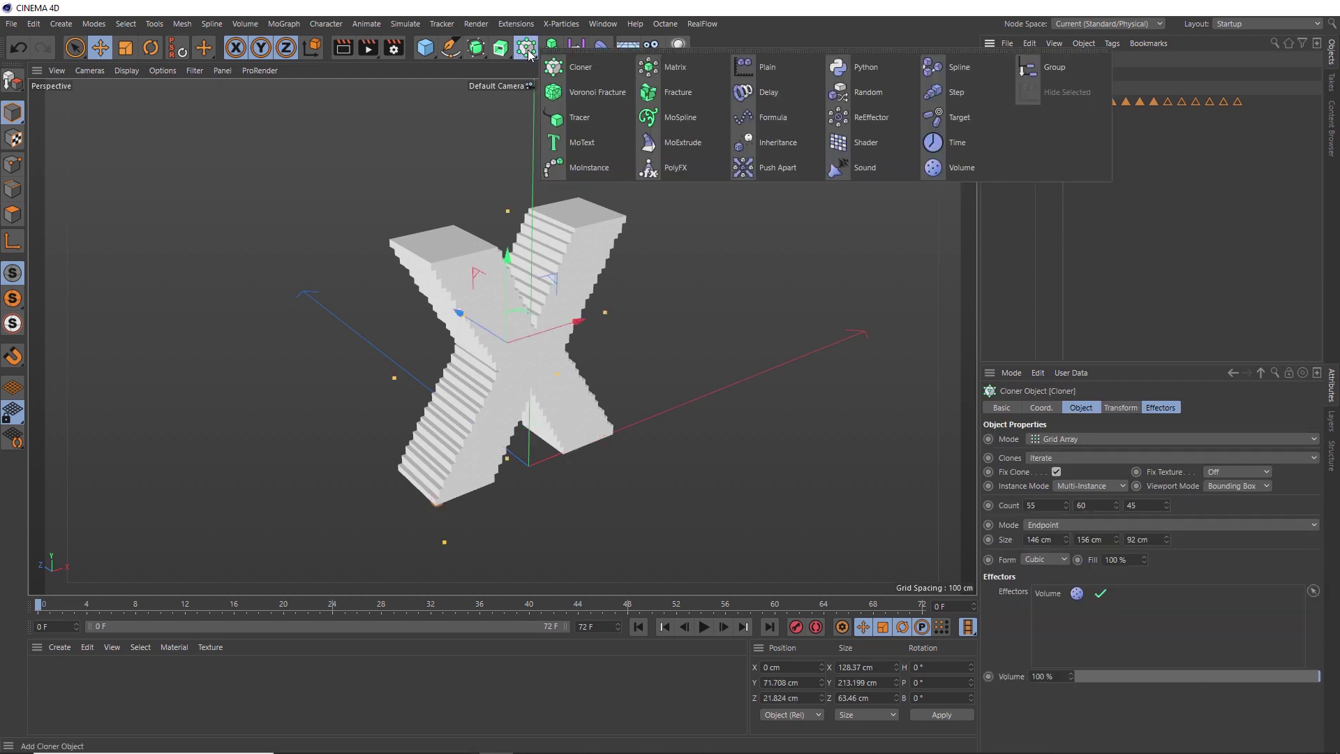
pyautogui.click(860, 143)
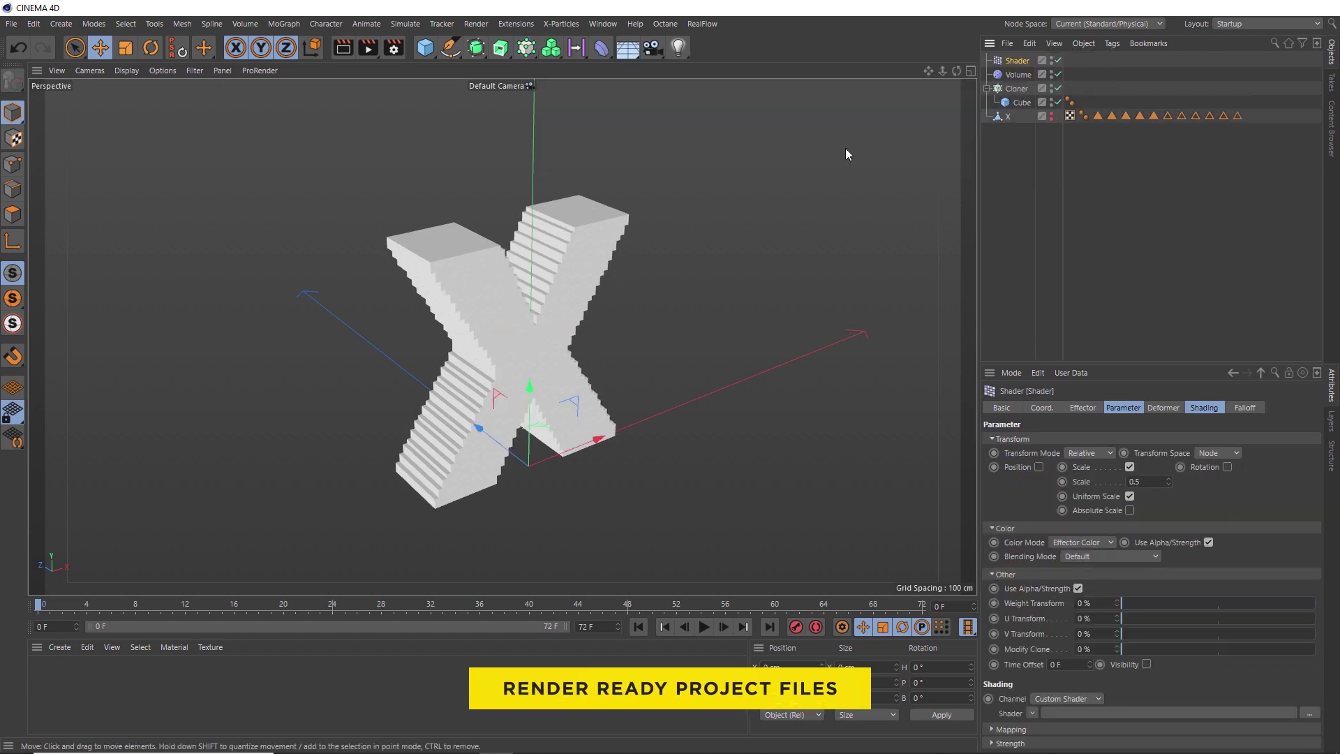
pyautogui.click(1123, 408)
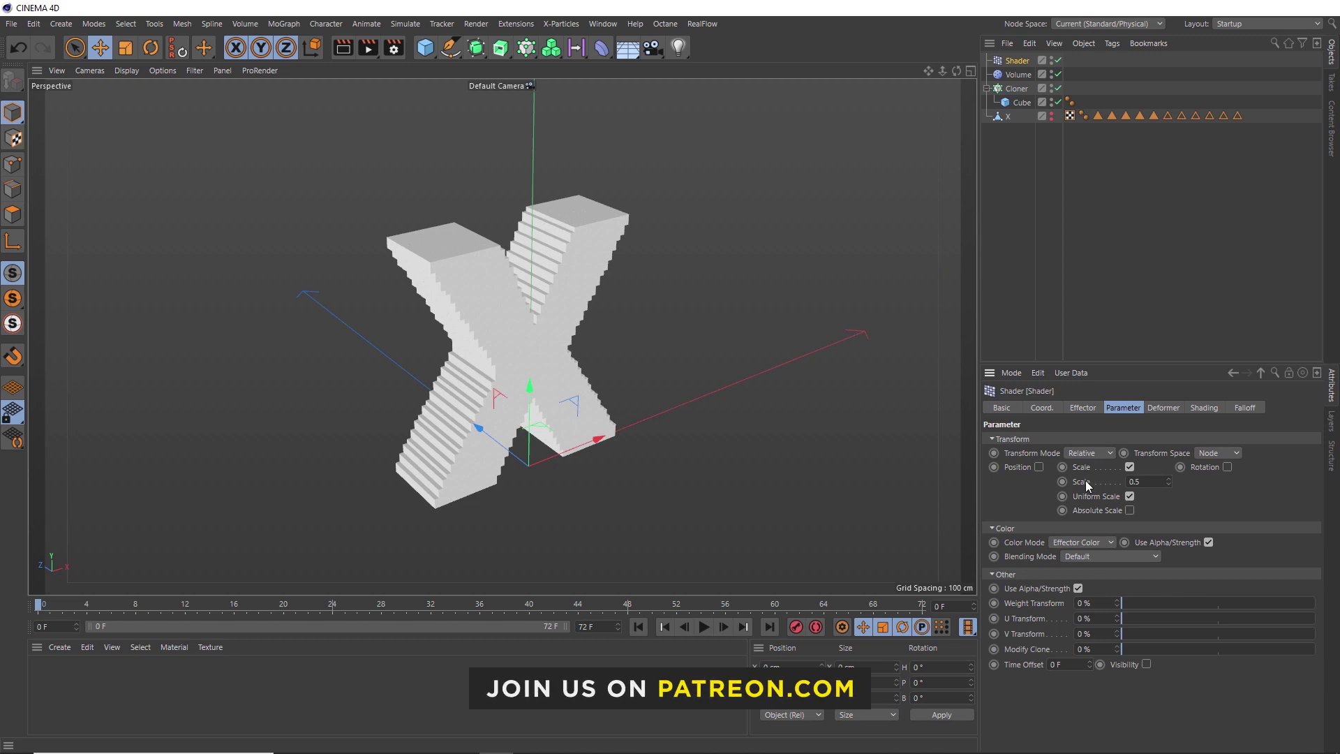
pyautogui.click(1131, 481)
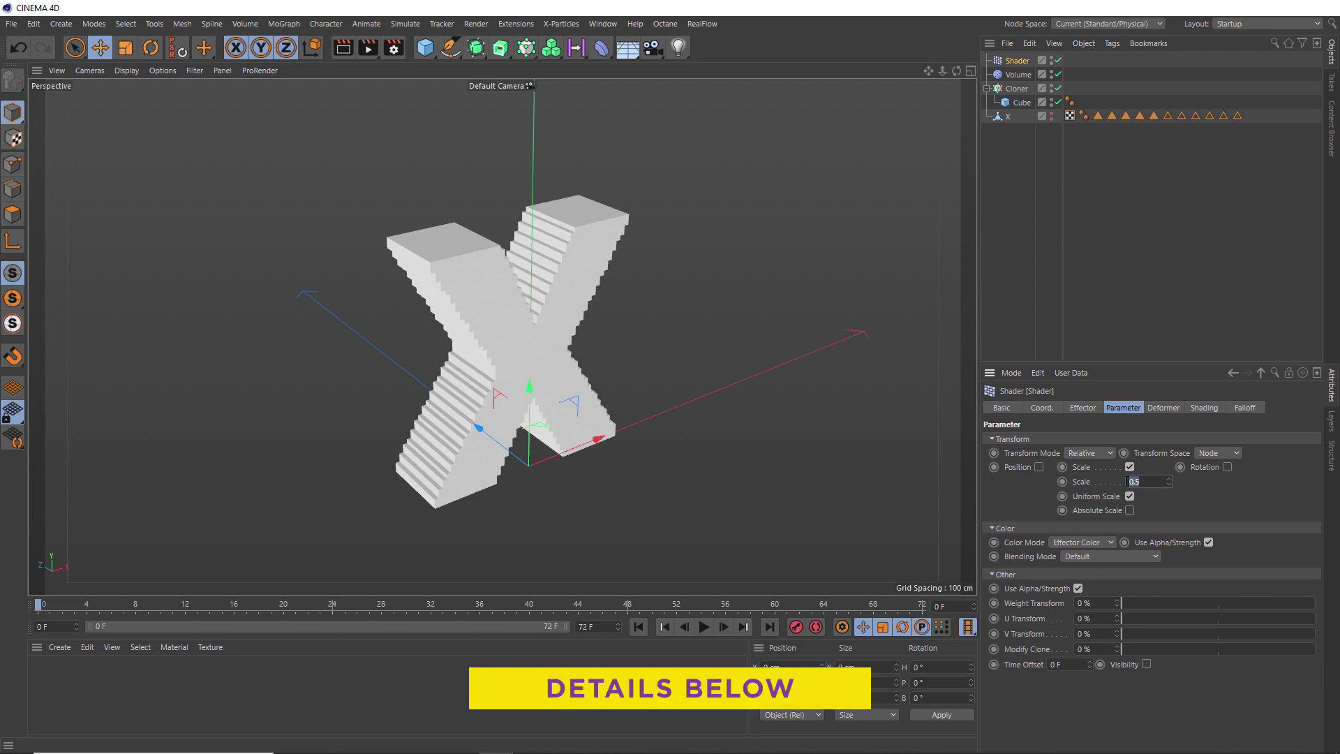
pyautogui.write('-1')
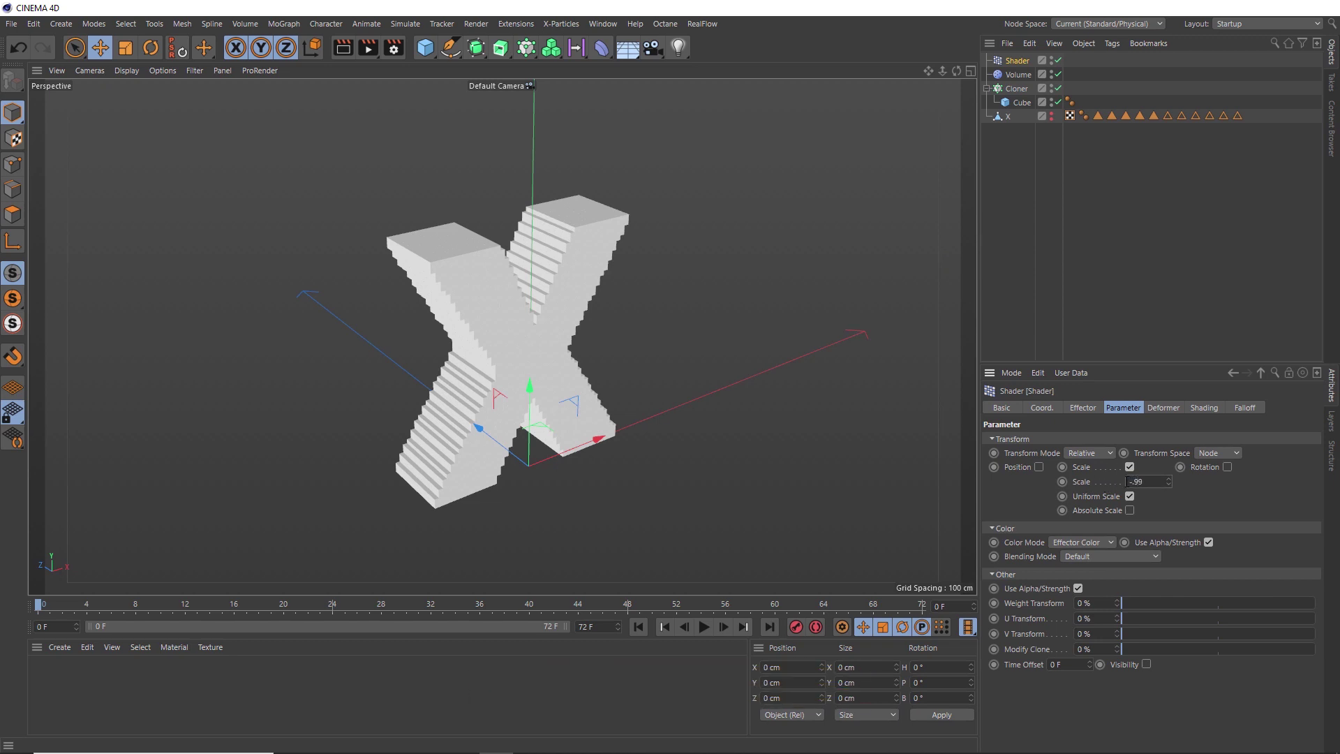
pyautogui.press('Return')
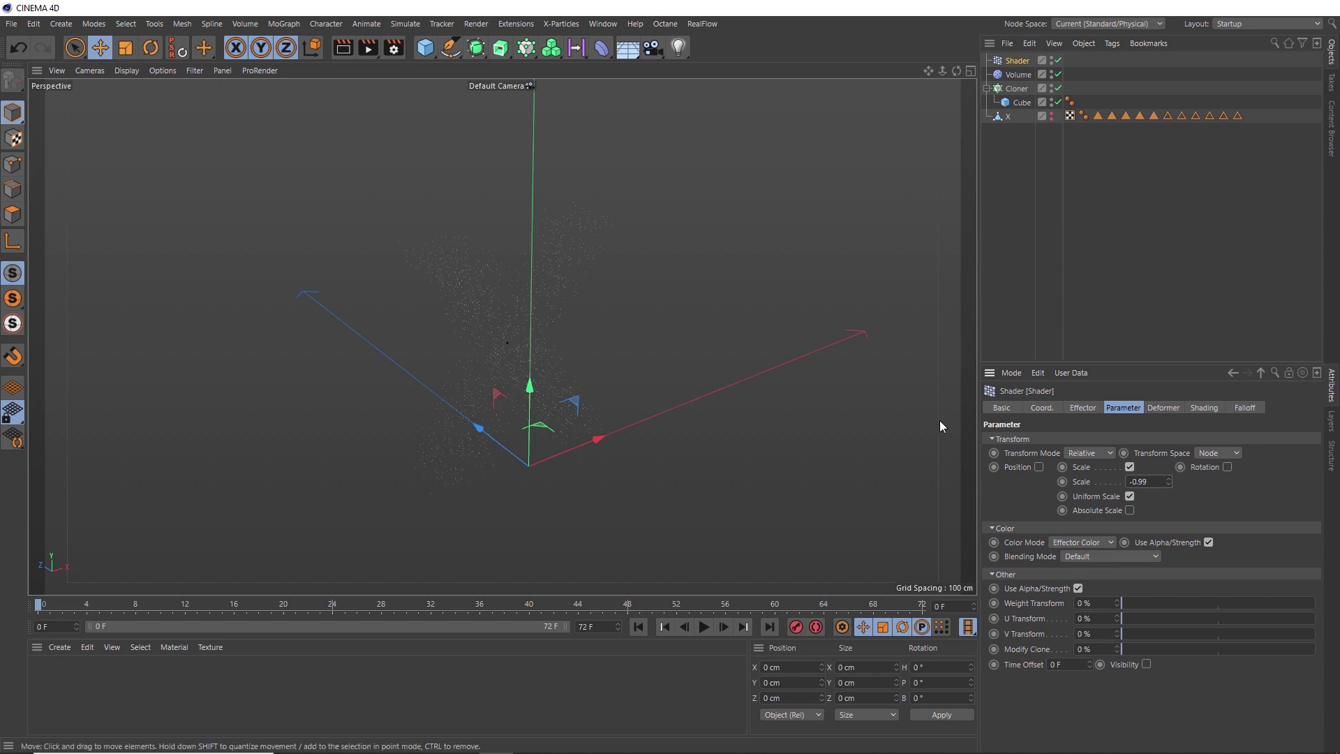
# Load a Noise shader into the Shader effector and set its type to Turbulence.
pyautogui.click(1199, 408)
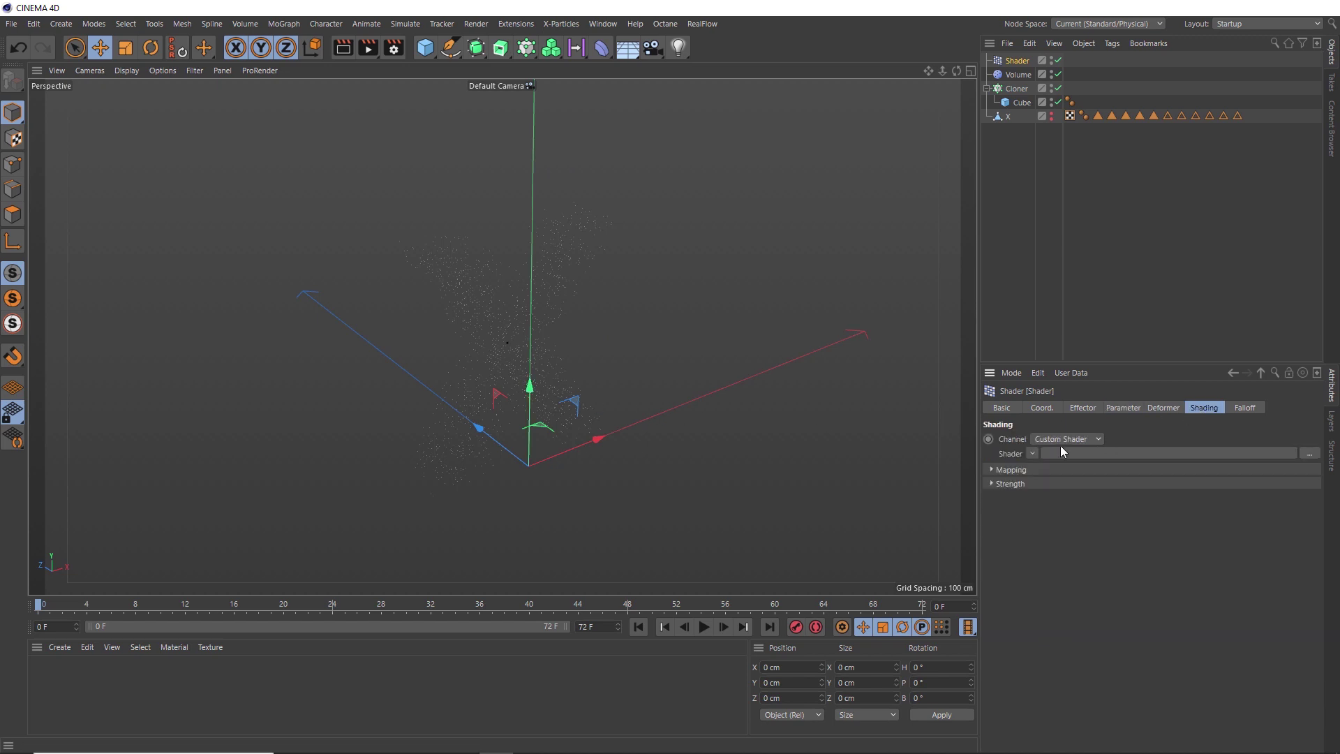
pyautogui.click(1033, 453)
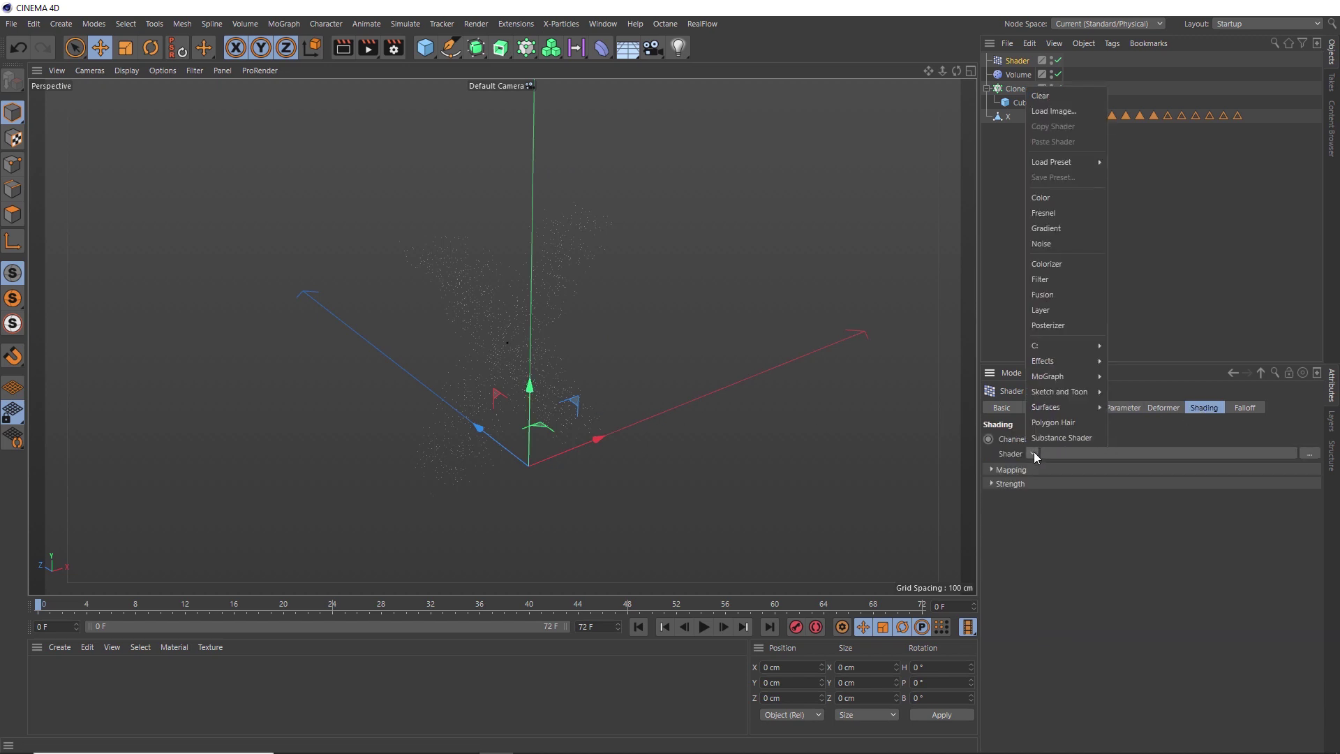
pyautogui.click(1043, 244)
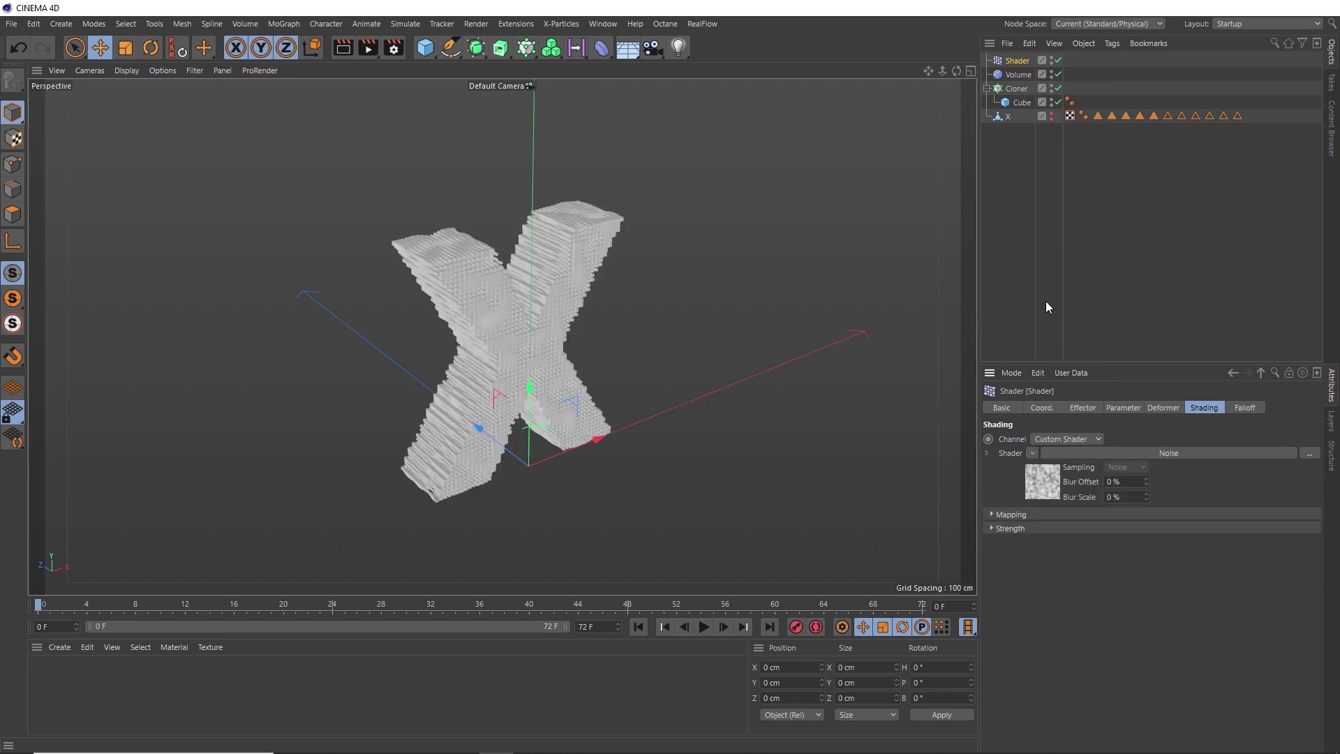
pyautogui.click(1045, 475)
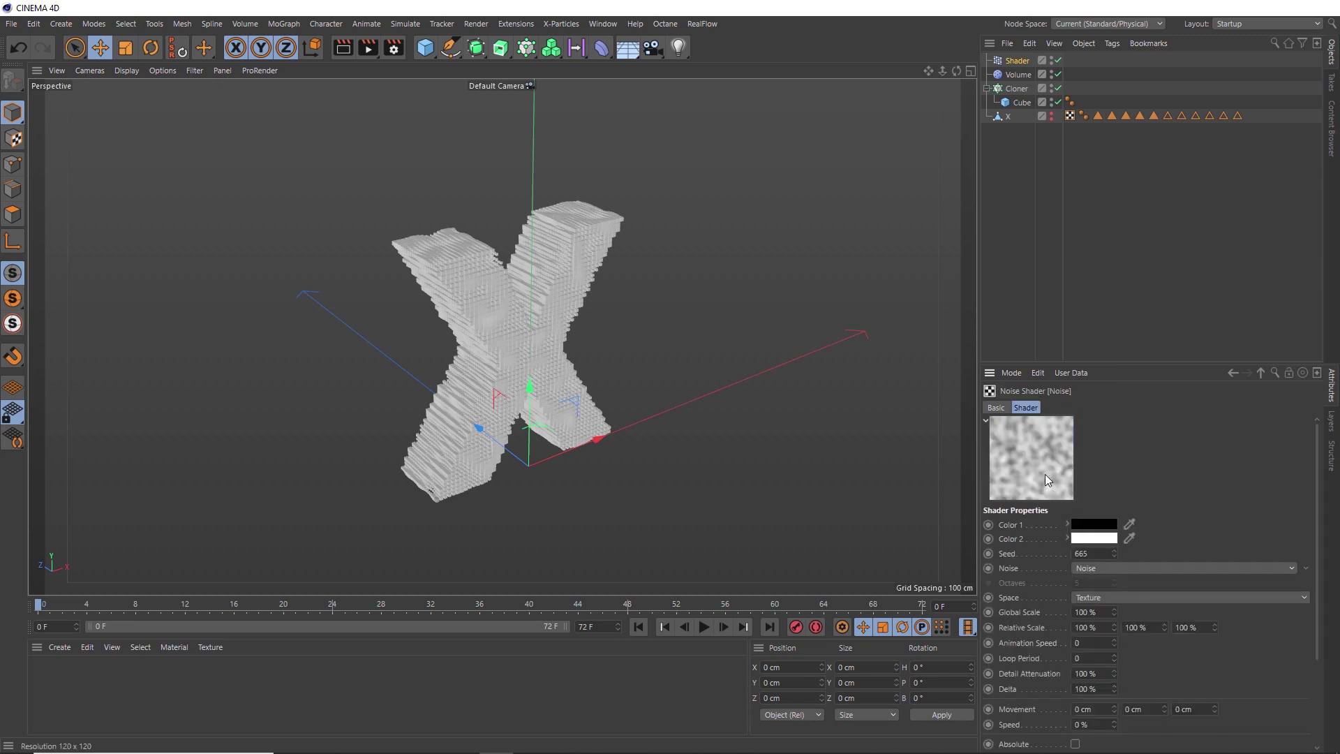
pyautogui.click(1078, 569)
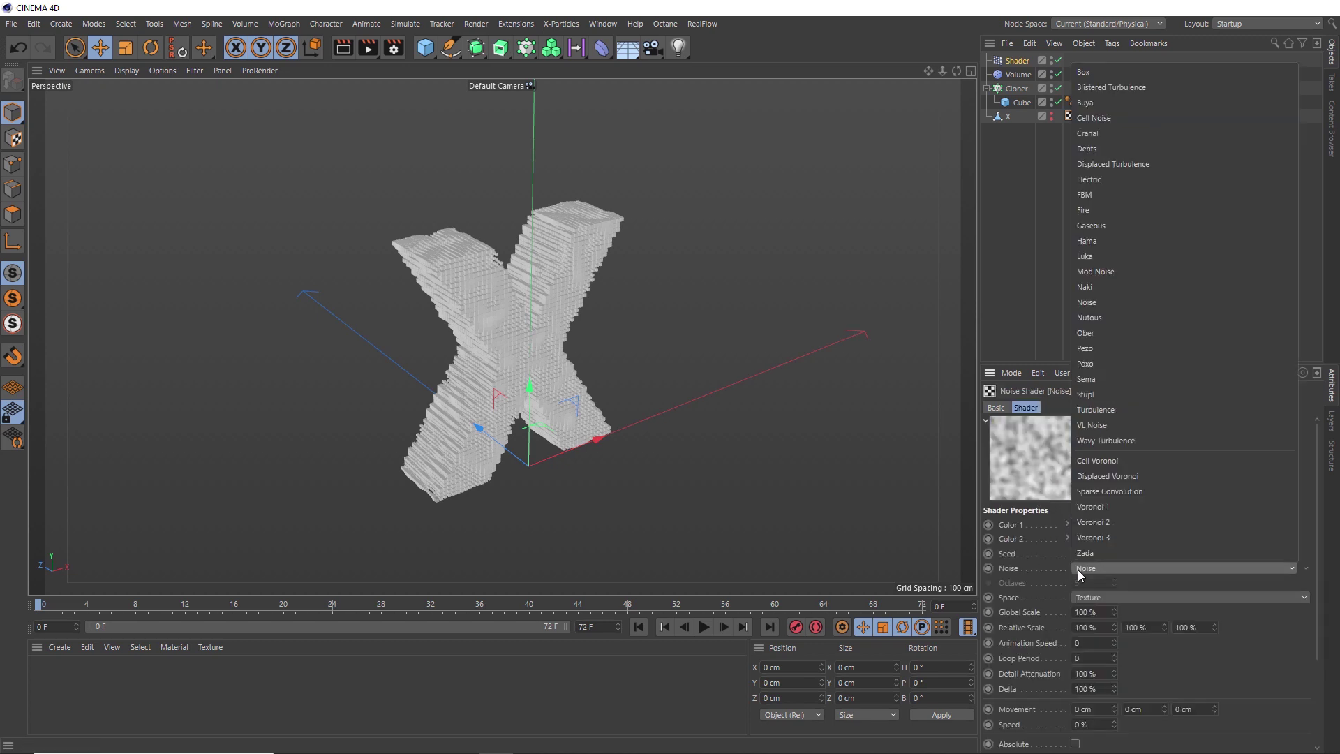
pyautogui.click(1098, 412)
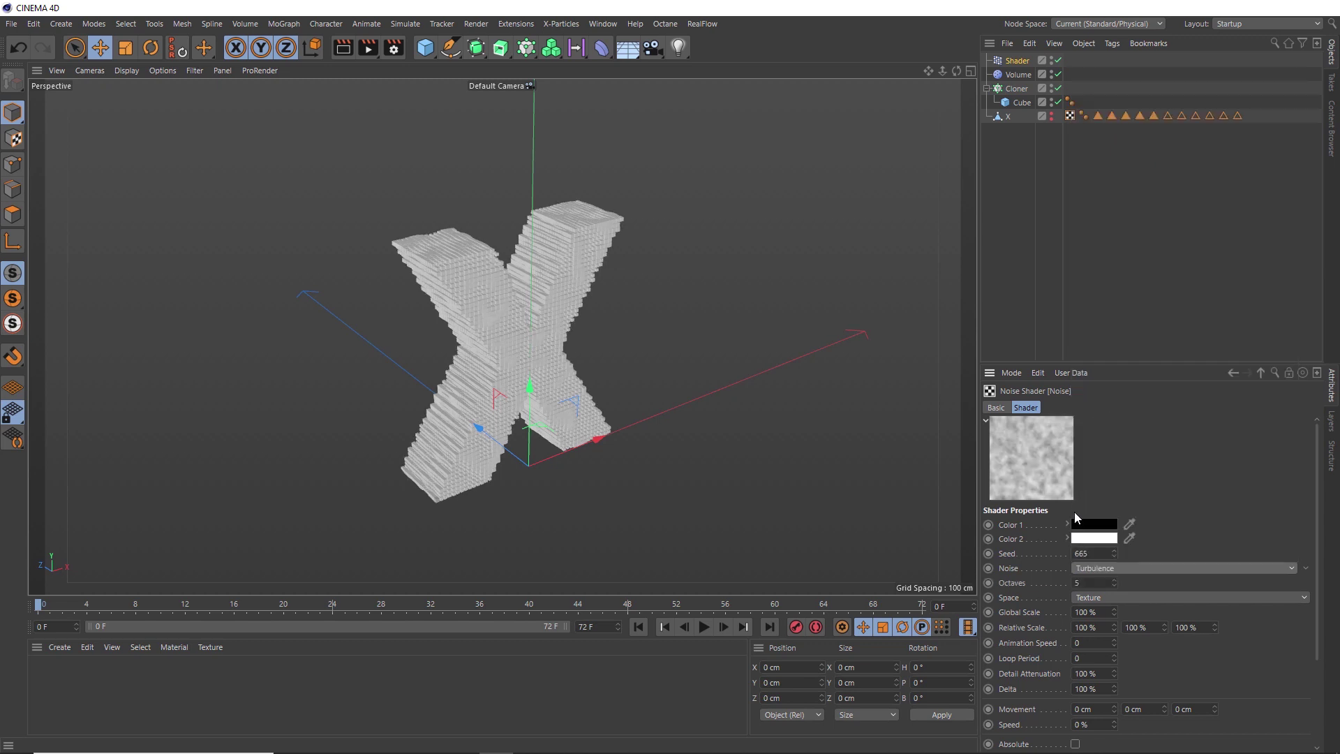
# Set the noise to 1 octave, 350% global scale and 8 cycles.
pyautogui.doubleClick(1083, 583)
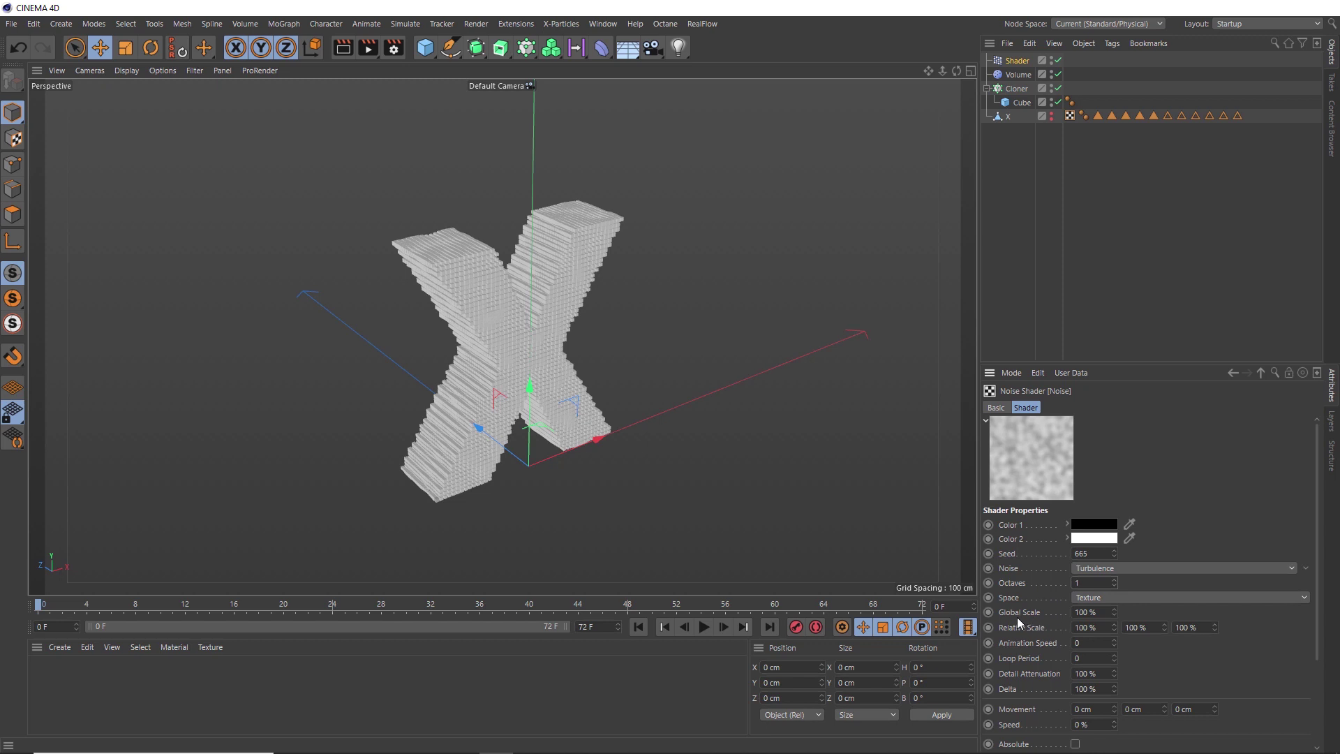
pyautogui.doubleClick(1069, 613)
pyautogui.write('350')
pyautogui.press('Return')
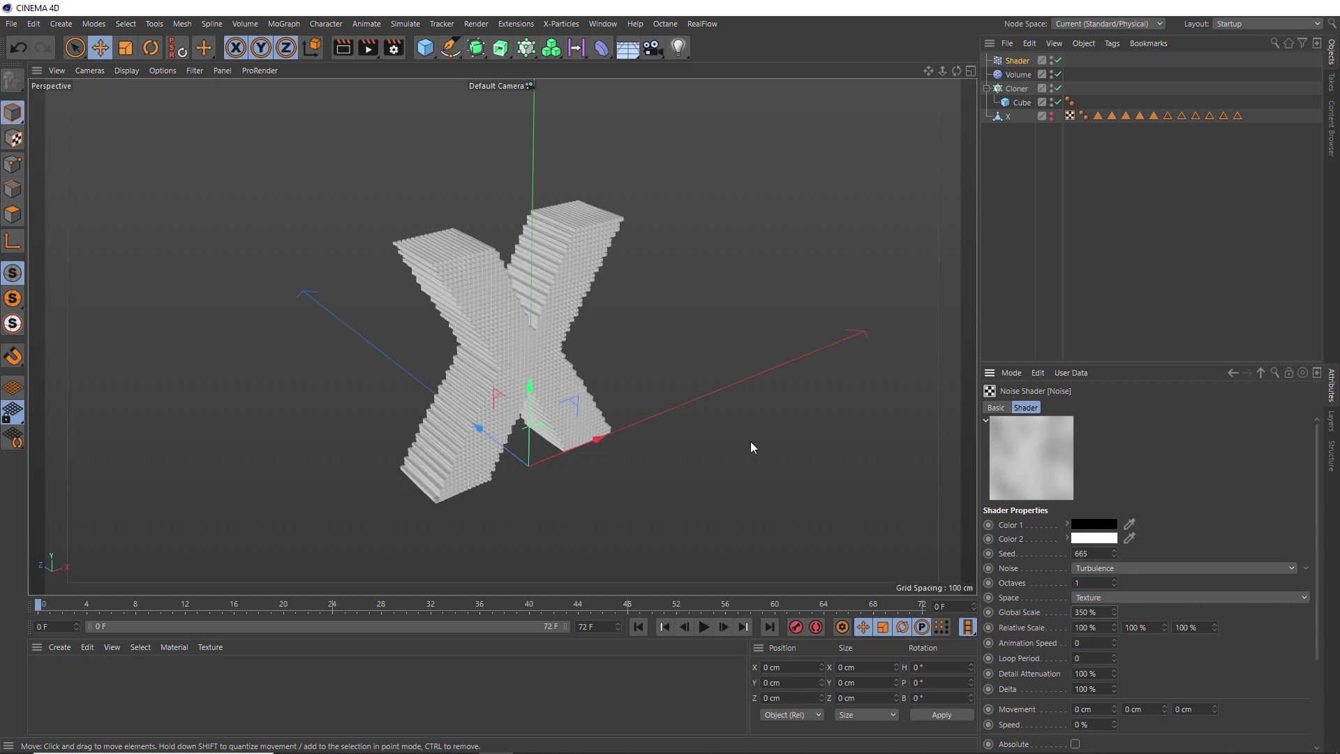
pyautogui.scroll(-3, 1313, 497)
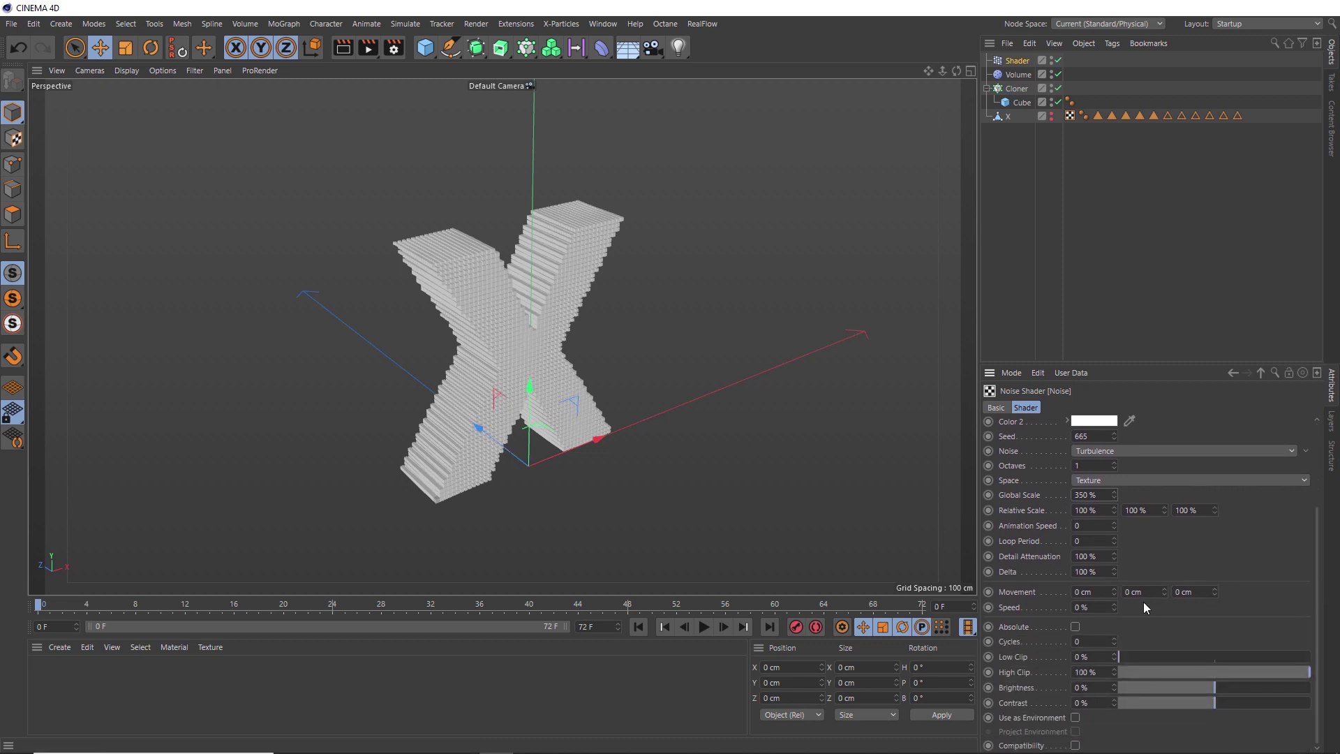
pyautogui.click(1079, 642)
pyautogui.press('Return')
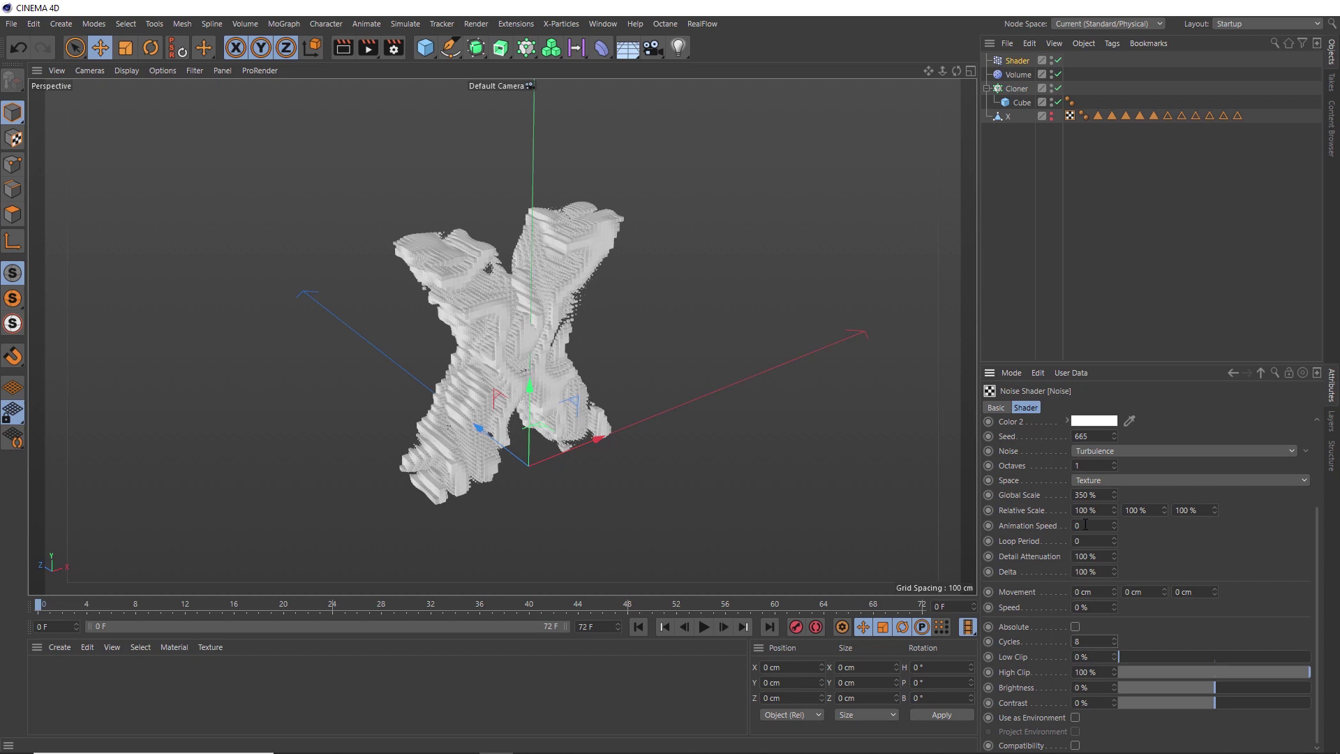
# Give the turbulence noise Animation Speed 1 and Loop Period 3, then play the boiling cube X.
pyautogui.click(1076, 525)
pyautogui.press('BackSpace')
pyautogui.write('1')
pyautogui.press('Tab')
pyautogui.write('3')
pyautogui.click(703, 625)
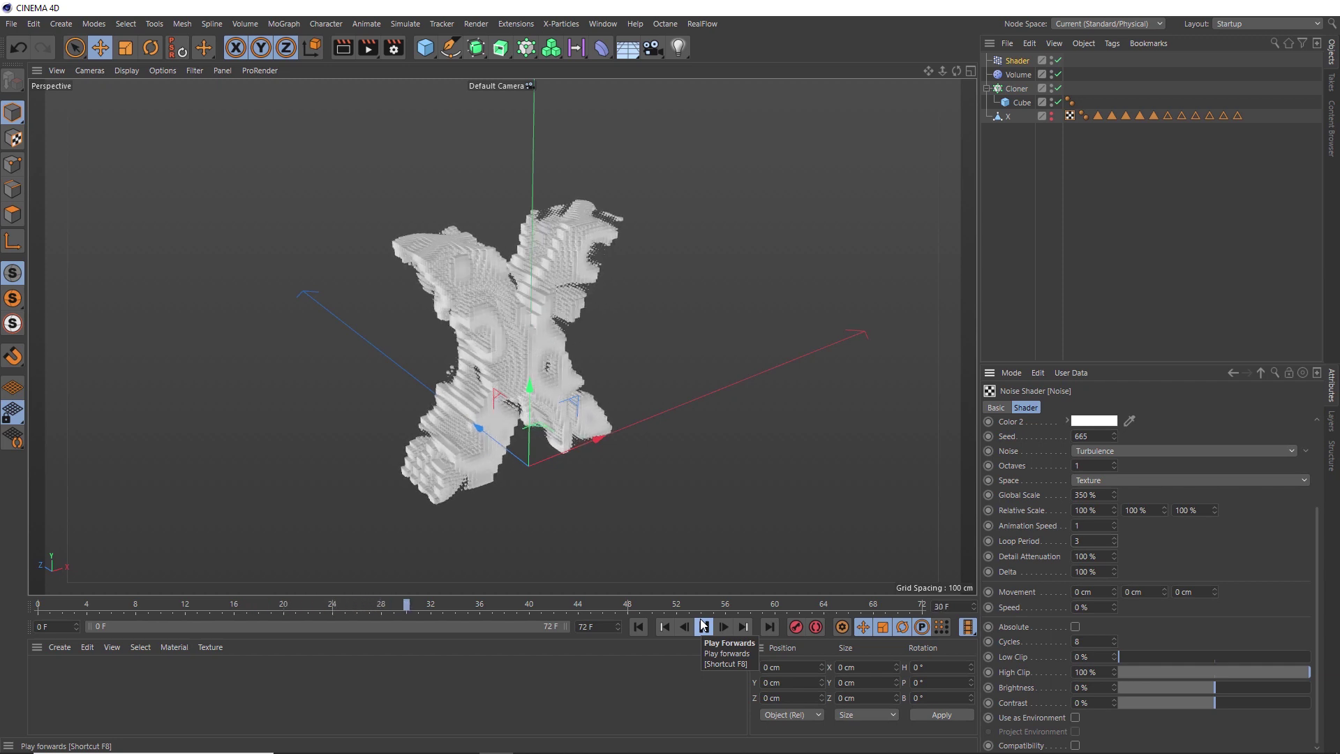
# Stop playback and add a MoGraph Cache tag to the Cloner.
pyautogui.click(703, 626)
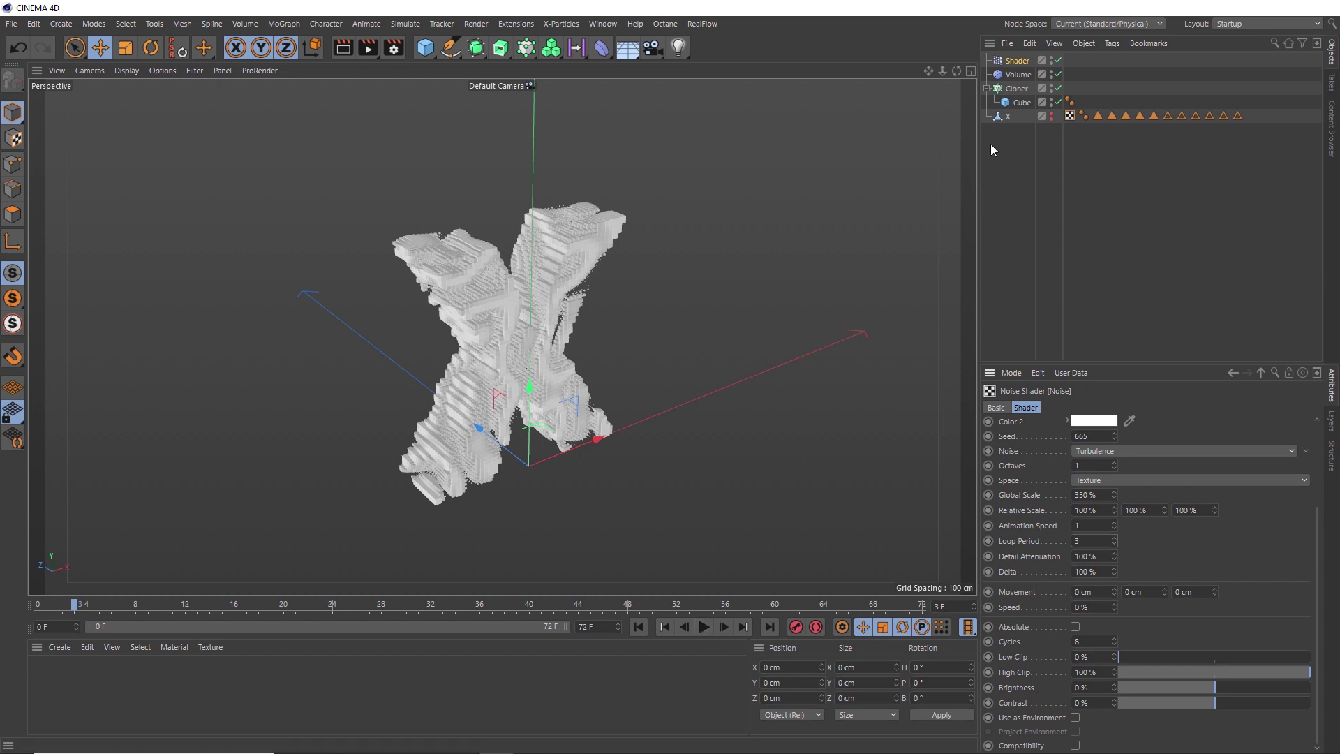
pyautogui.rightClick(1010, 92)
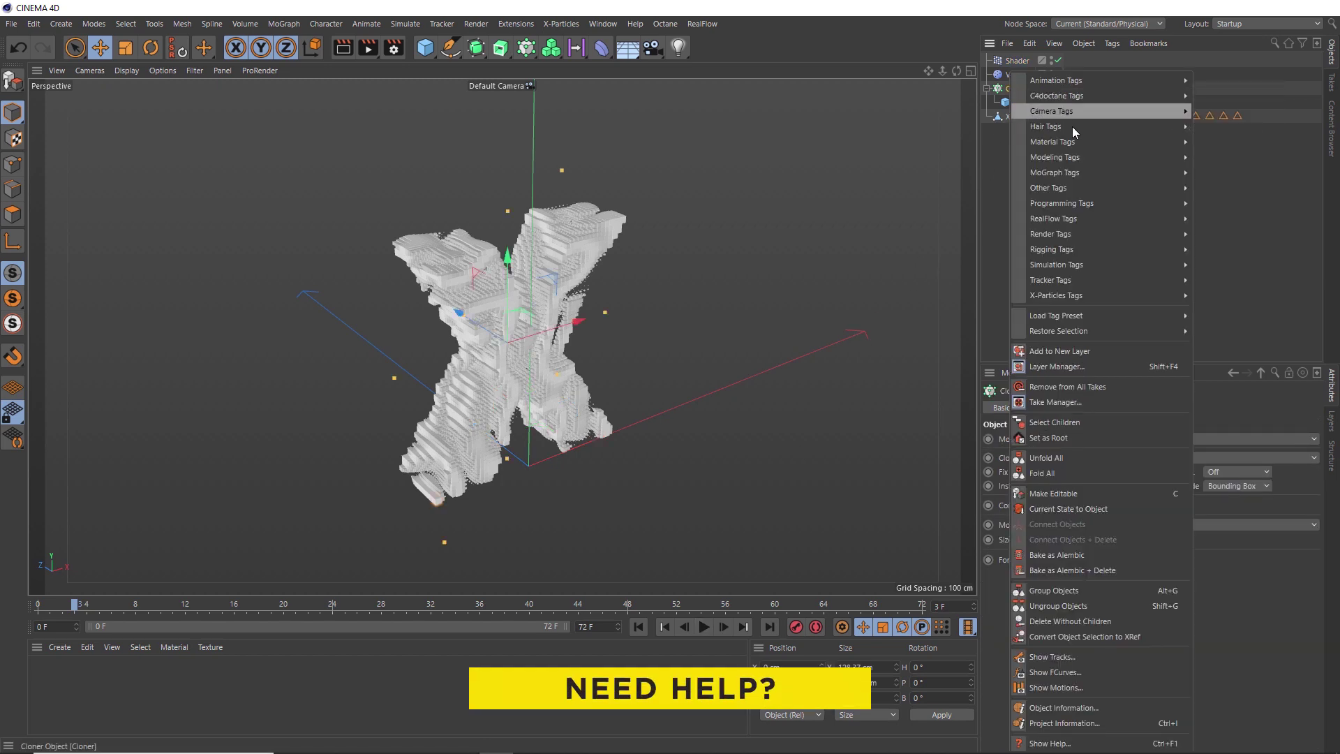
pyautogui.moveTo(1091, 170)
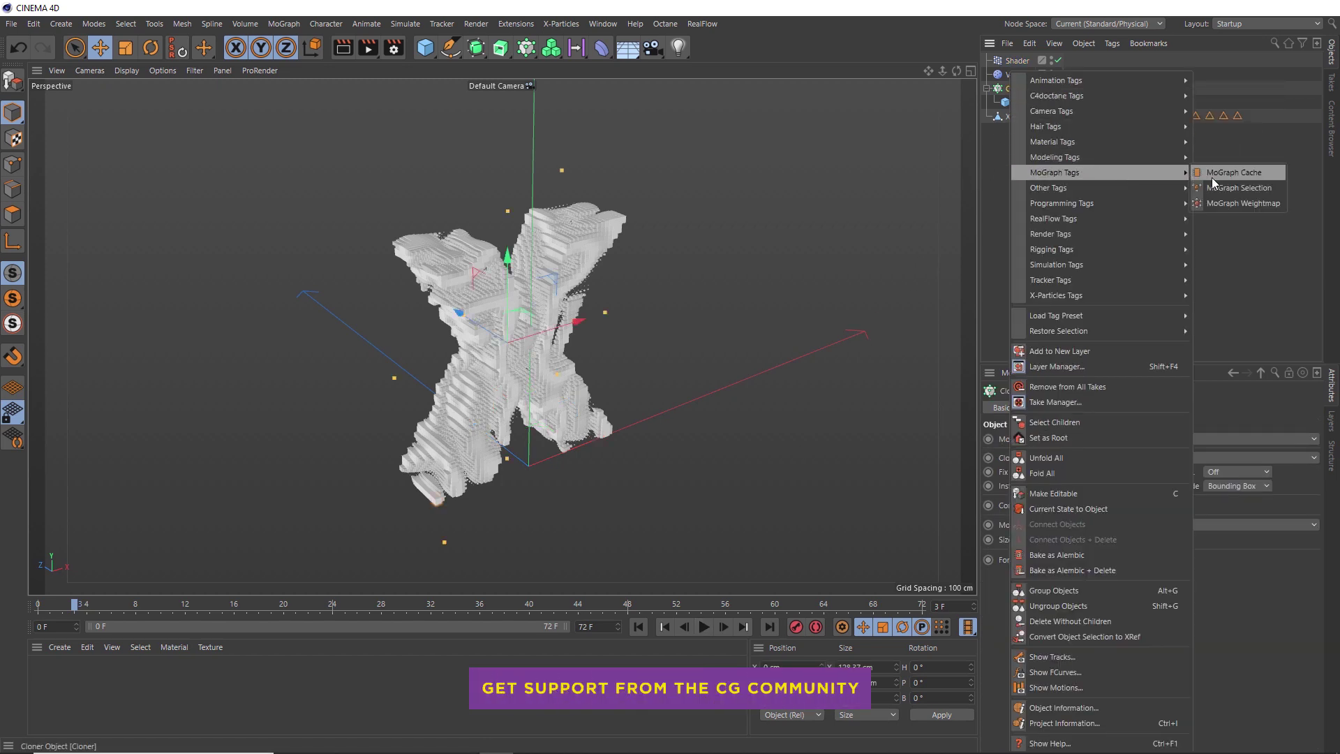
pyautogui.click(1229, 172)
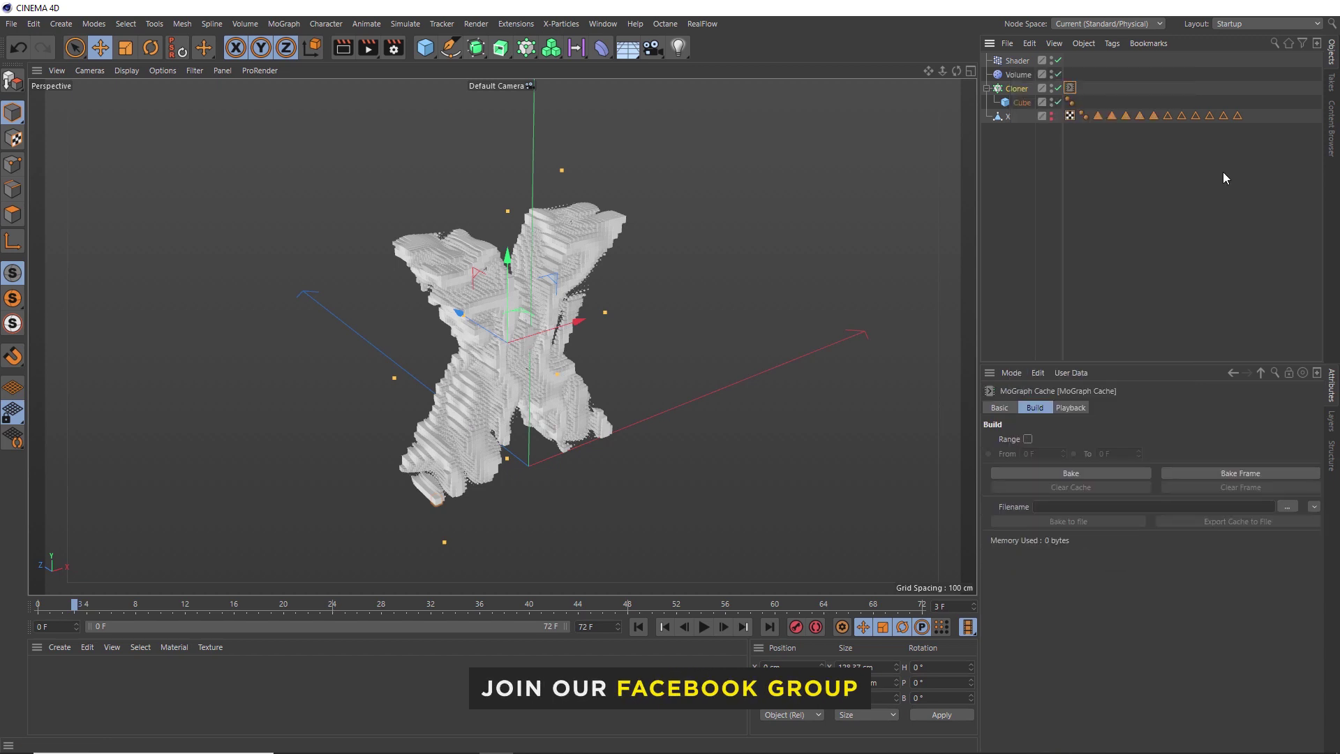
# Bake the cloner animation over the 0–72 F range and play the cached result.
pyautogui.click(1027, 439)
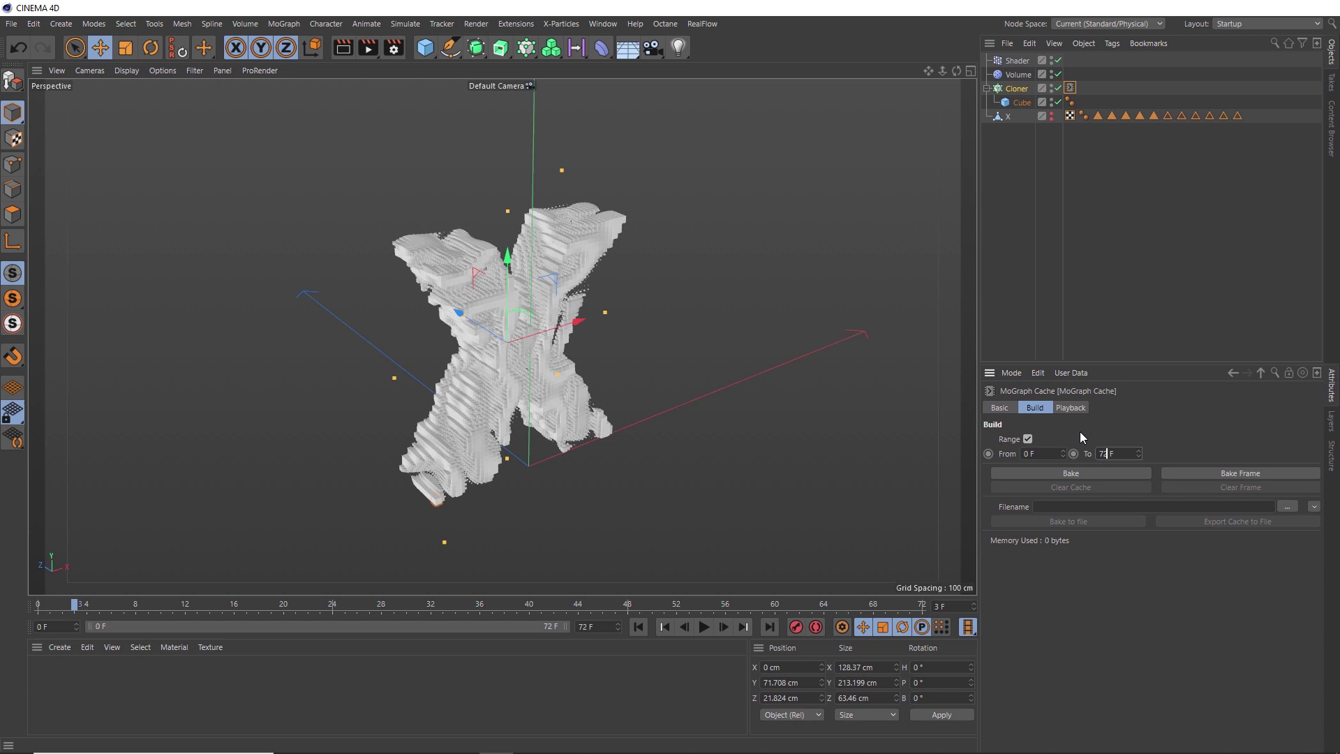
pyautogui.click(1071, 473)
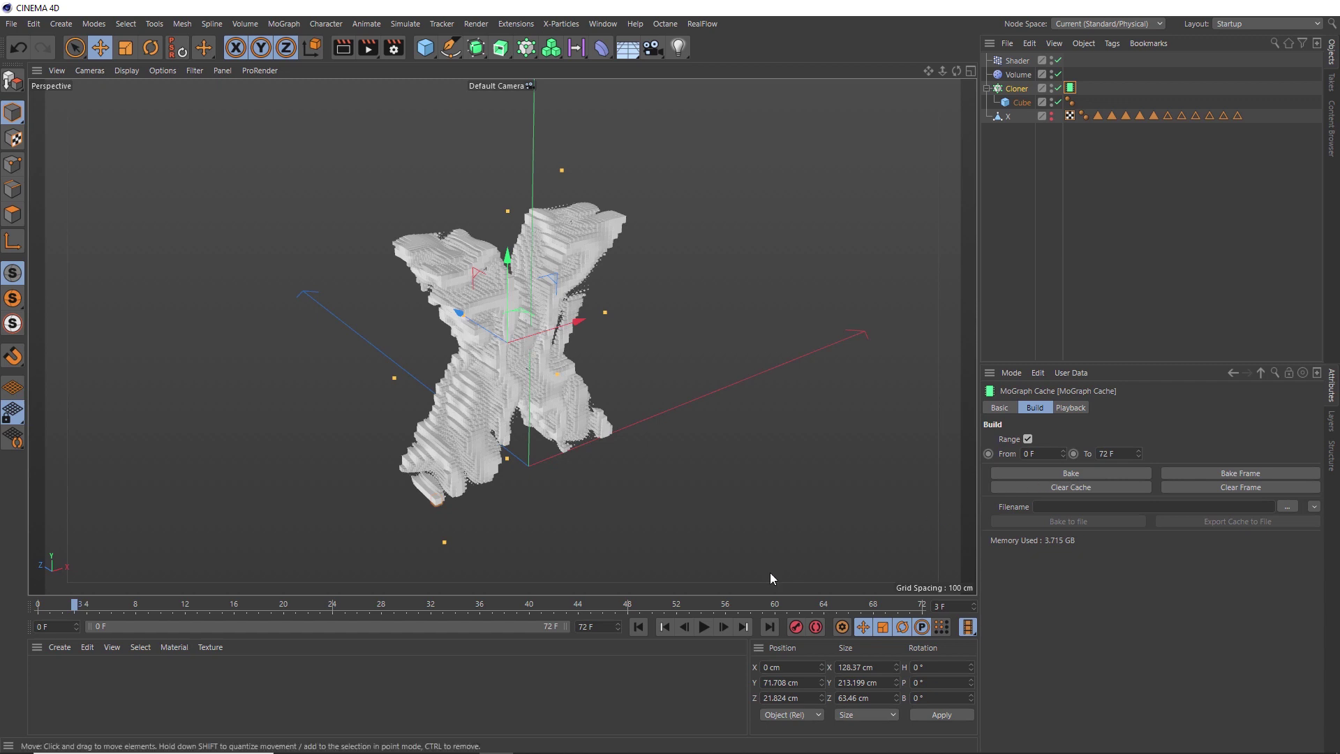
pyautogui.click(663, 627)
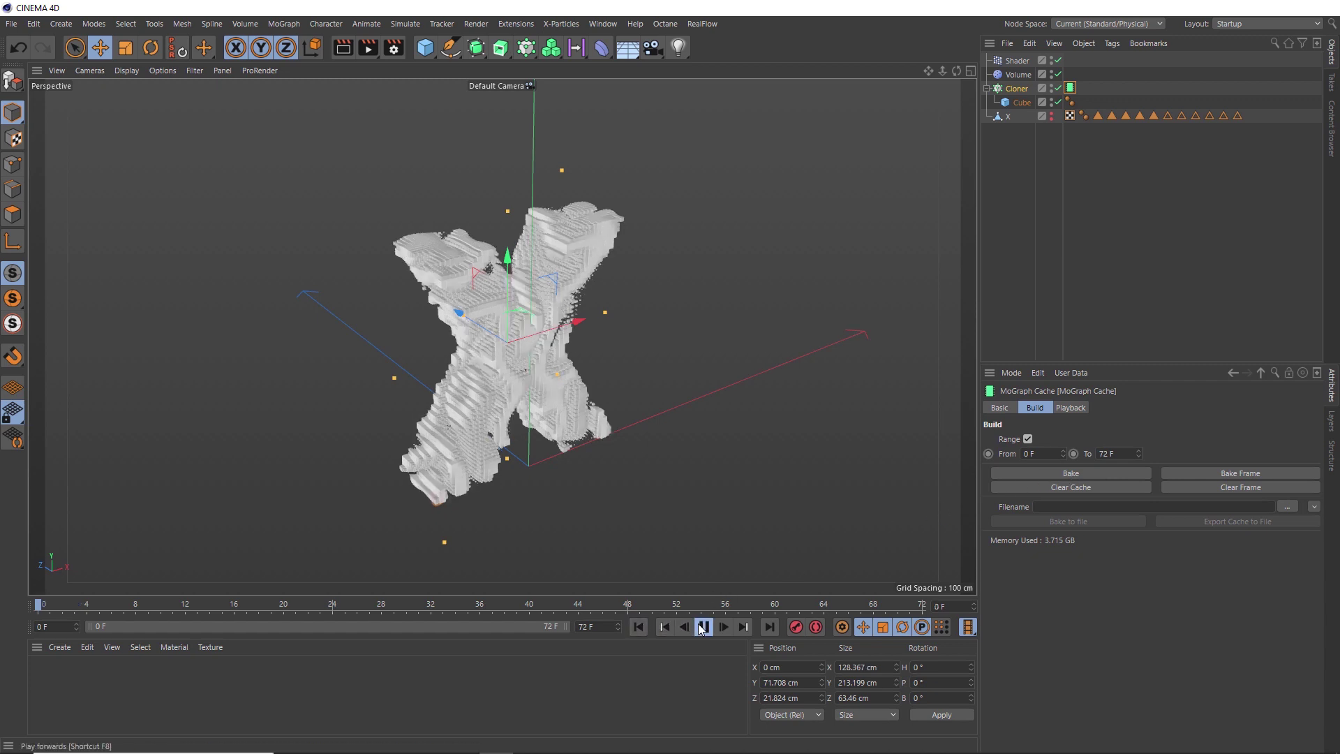